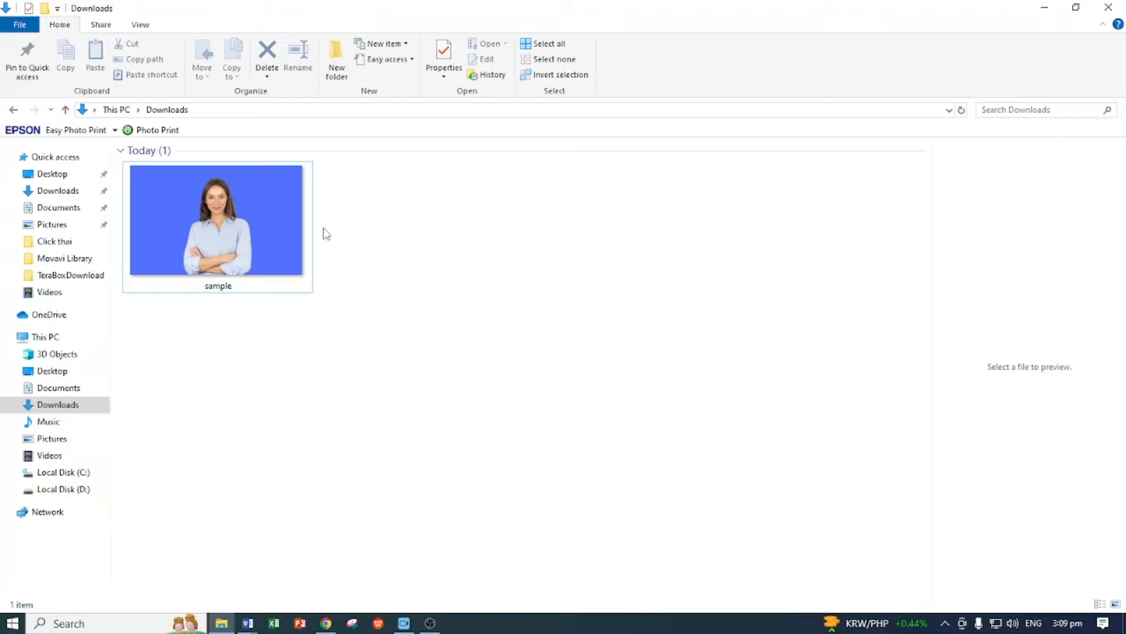
- Examine the sample photo with the blue background in the Downloads folder using the file preview
left_click(248, 236)
left_click(414, 249)
left_click(243, 228)
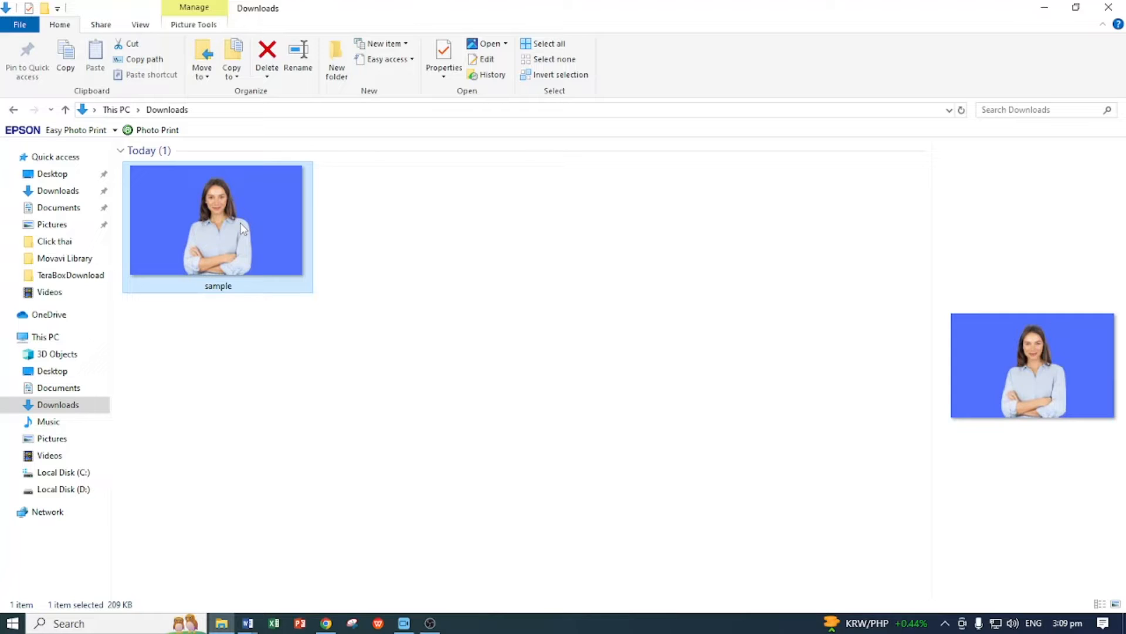
left_click(359, 248)
left_click(252, 221)
left_click(338, 250)
left_click(257, 226)
left_click(461, 290)
left_click(206, 216)
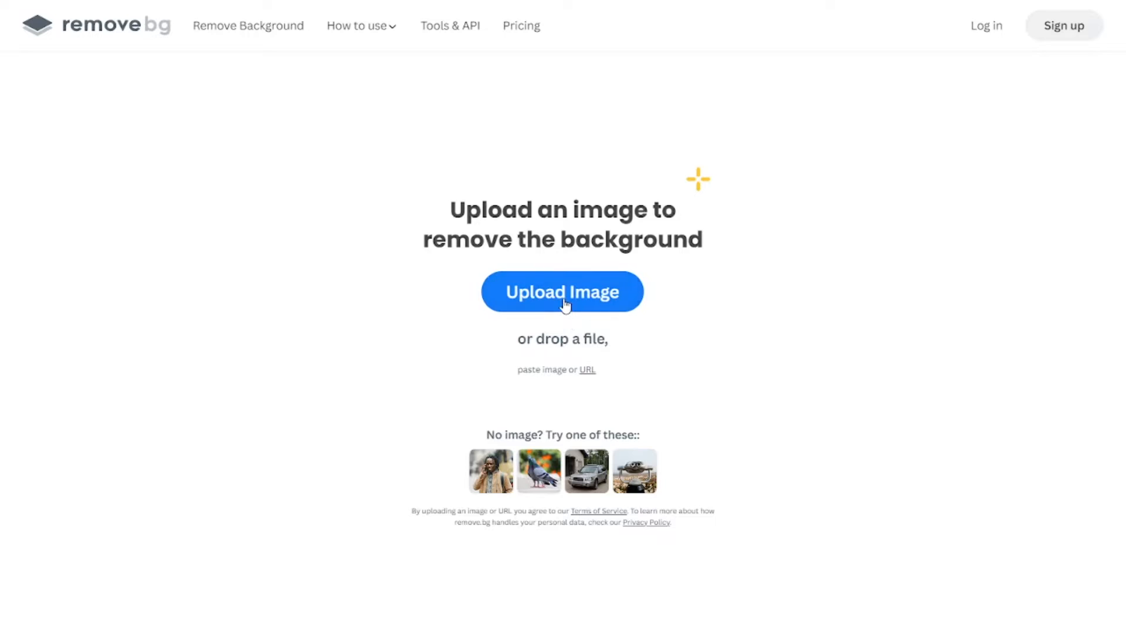
- Upload the sample photo from Downloads to remove.bg and download the 626 × 398 px version without its background
left_click(564, 301)
left_click(173, 144)
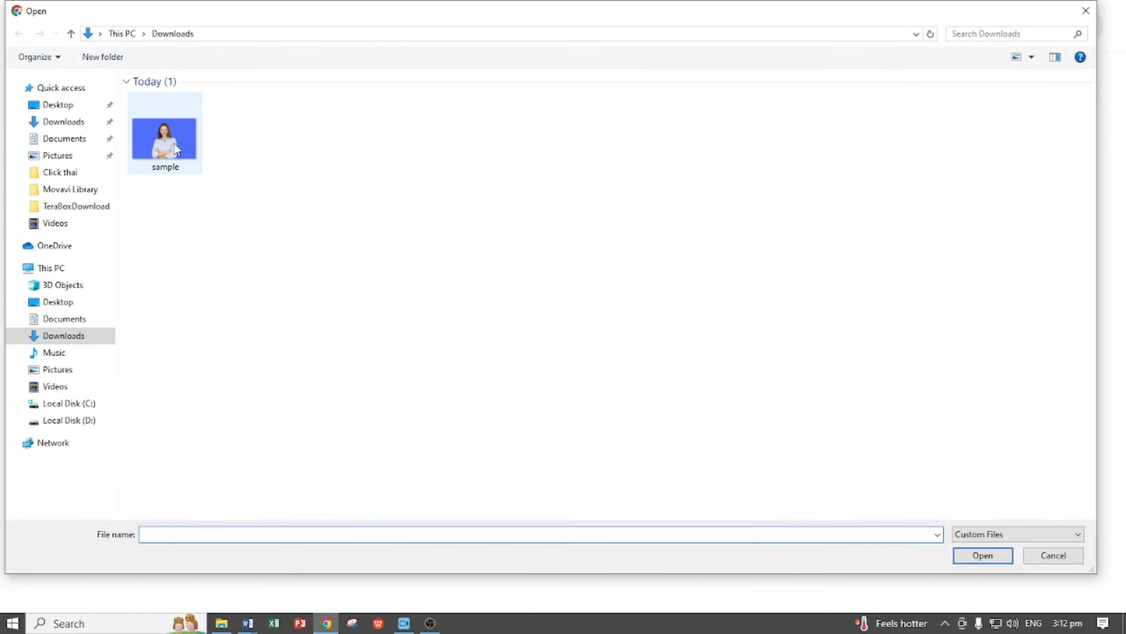
left_click(982, 556)
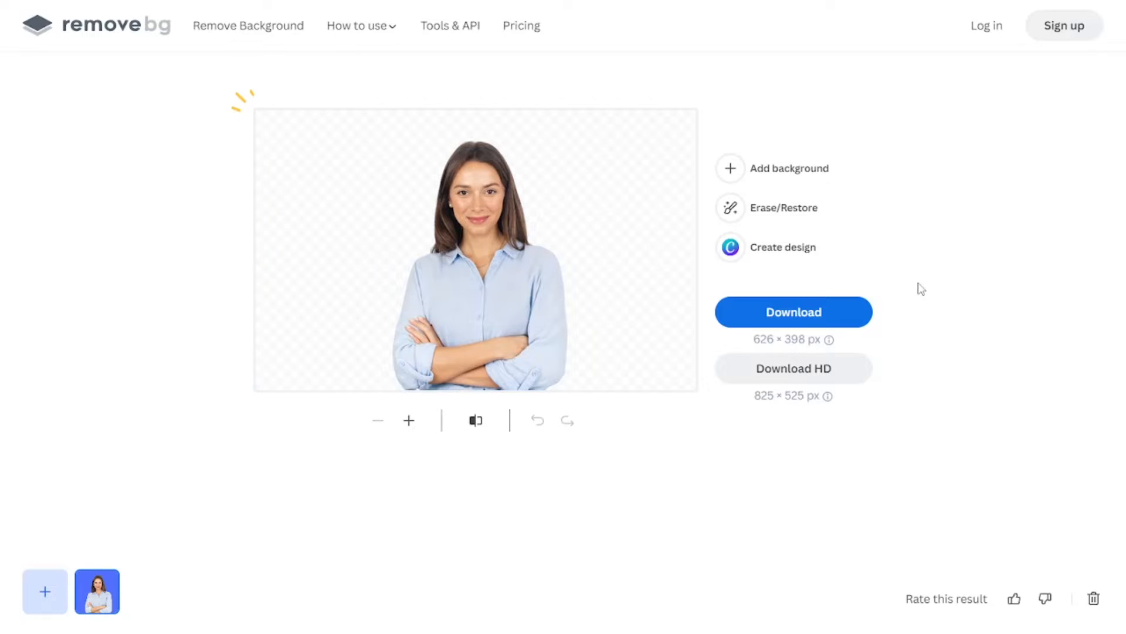
left_click(820, 320)
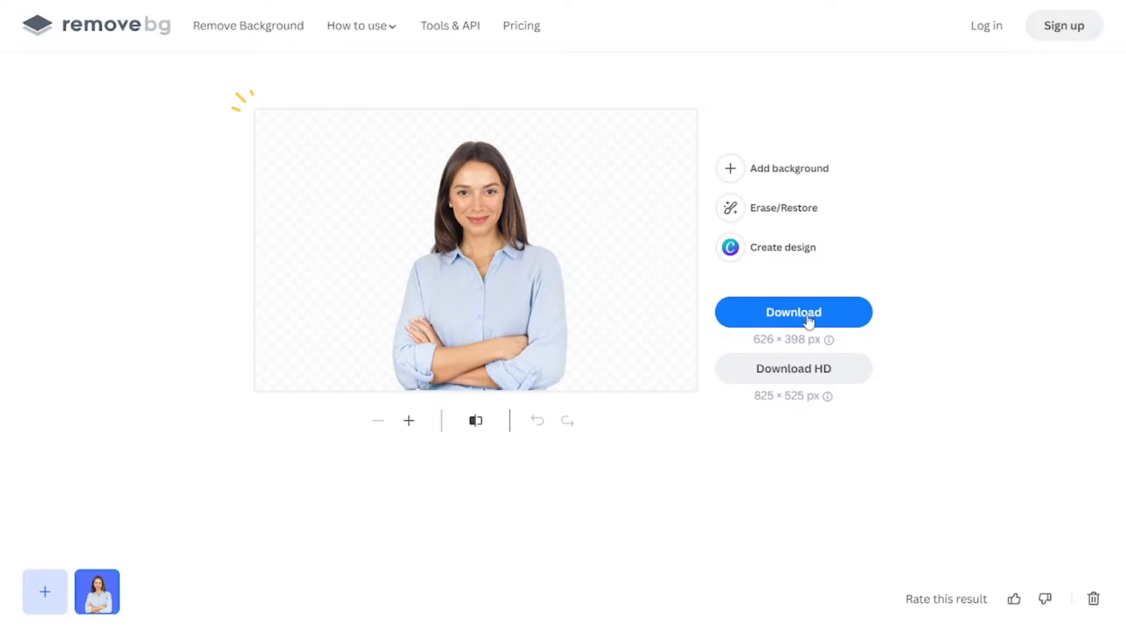
left_click(781, 320)
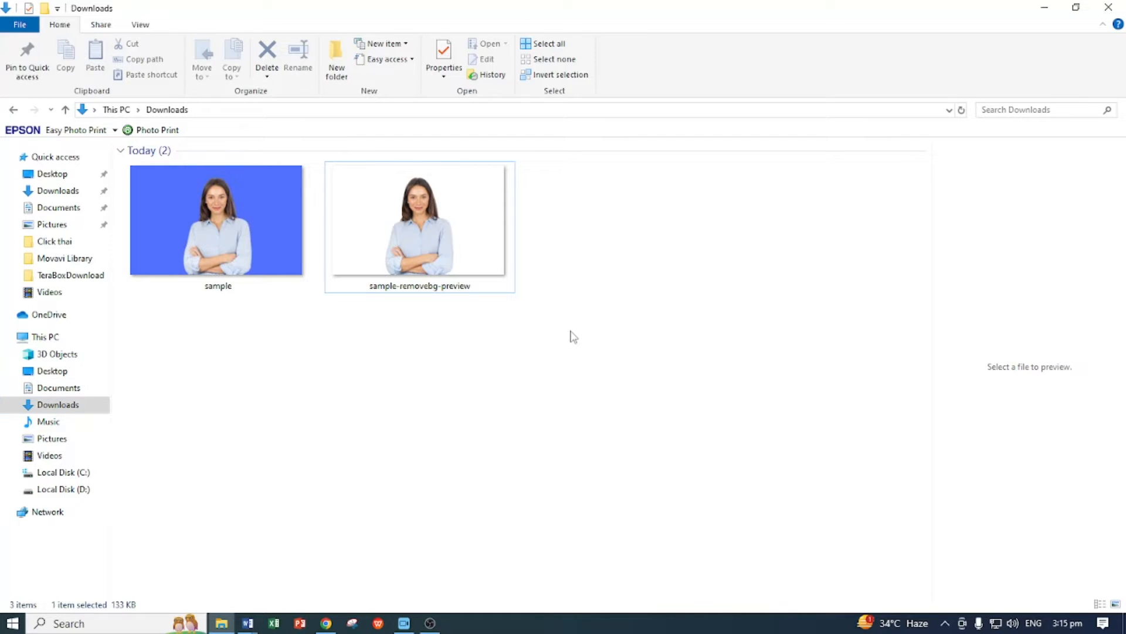
- Open sample-removebg-preview from the Downloads folder for editing in Paint
left_click(442, 240)
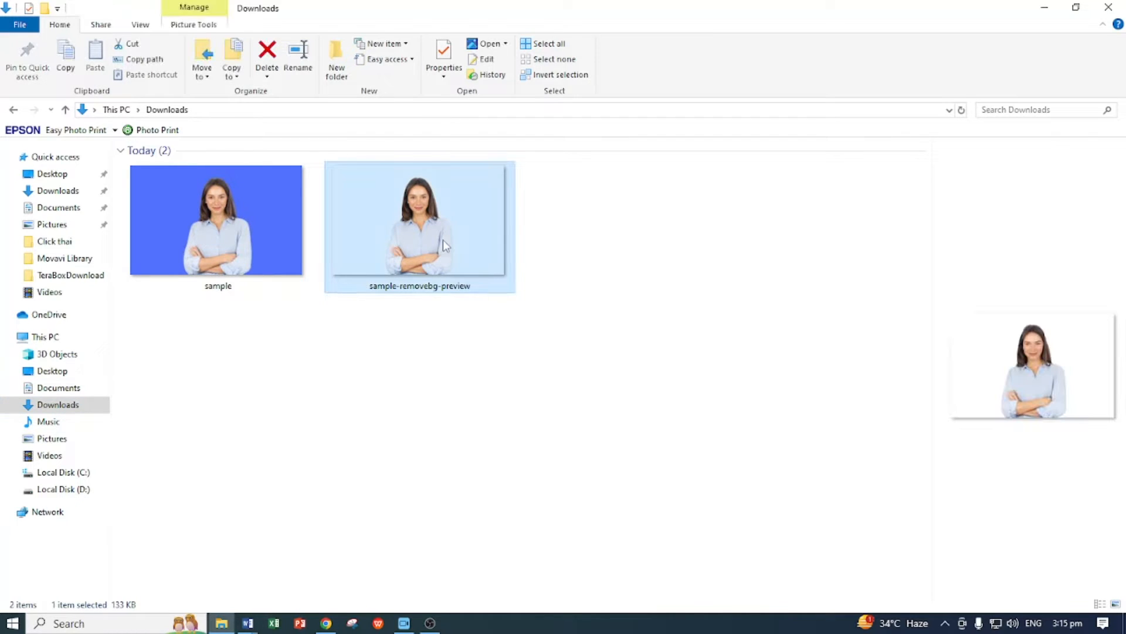
right_click(425, 224)
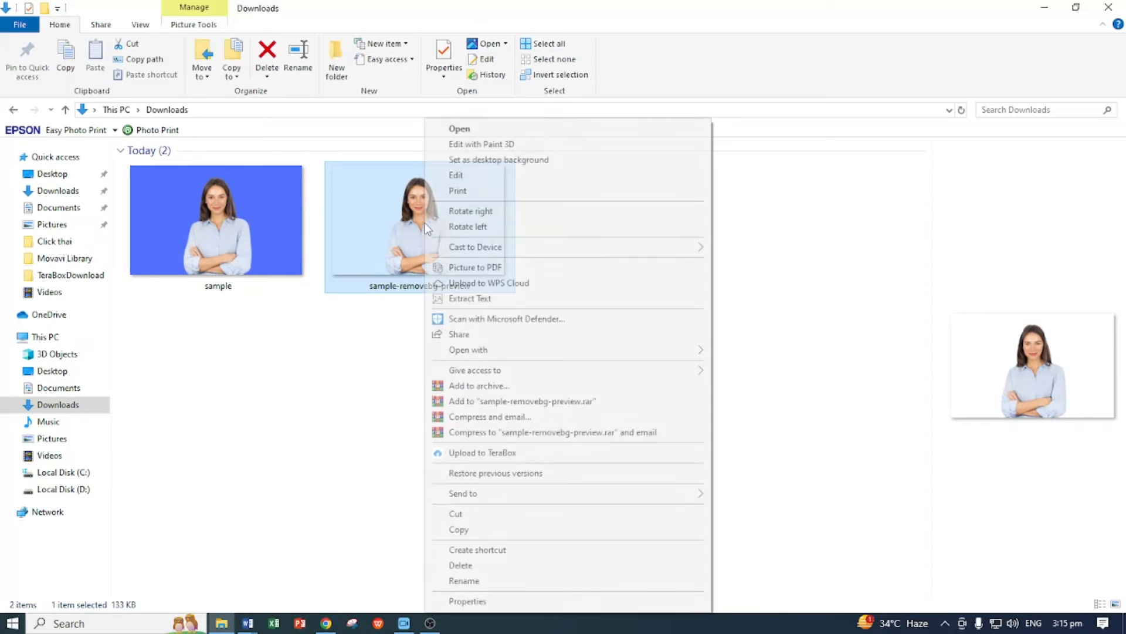
left_click(471, 181)
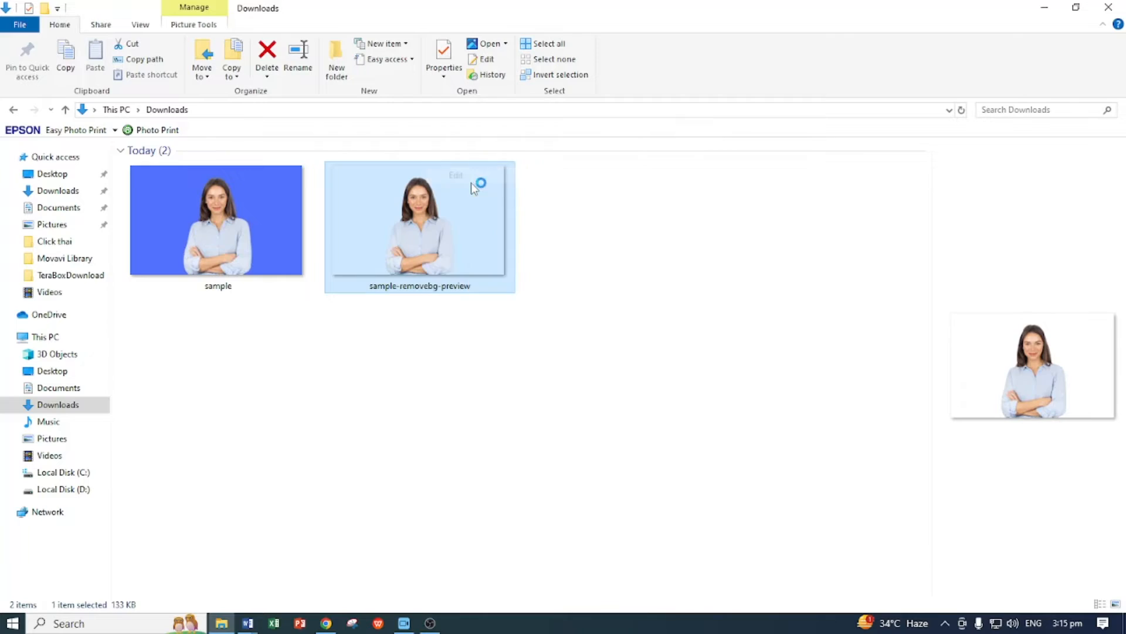
- Shrink the canvas to about 444 × 290 px, trimming the area beside the woman's shoulder and below her chest
left_click_drag(444, 242, 322, 223)
left_click_drag(163, 383, 176, 304)
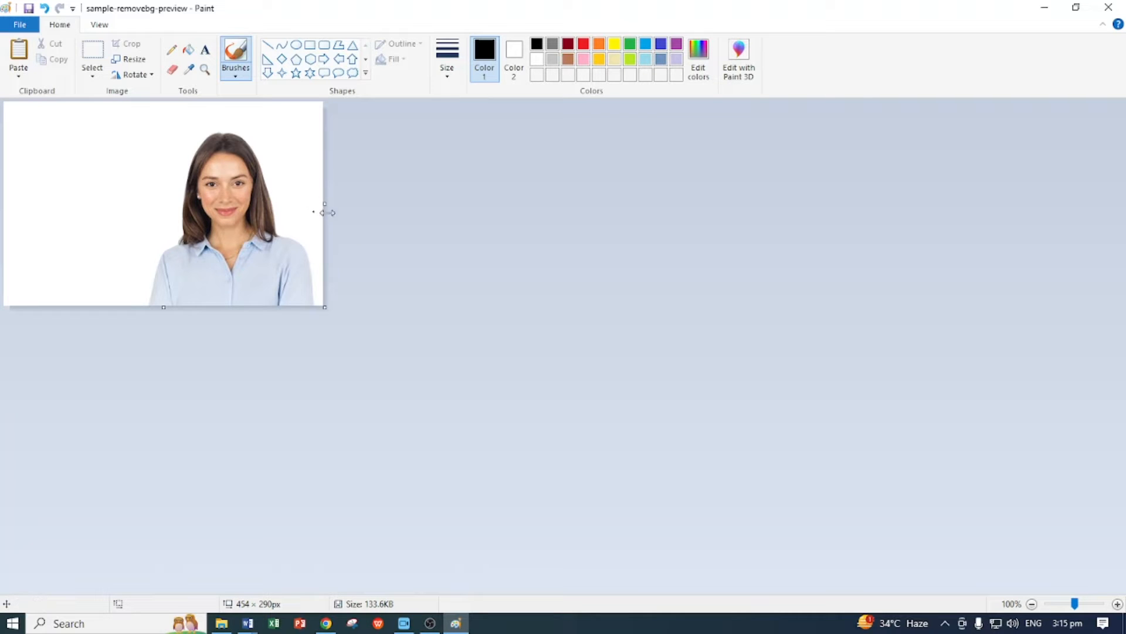
left_click_drag(319, 204, 312, 203)
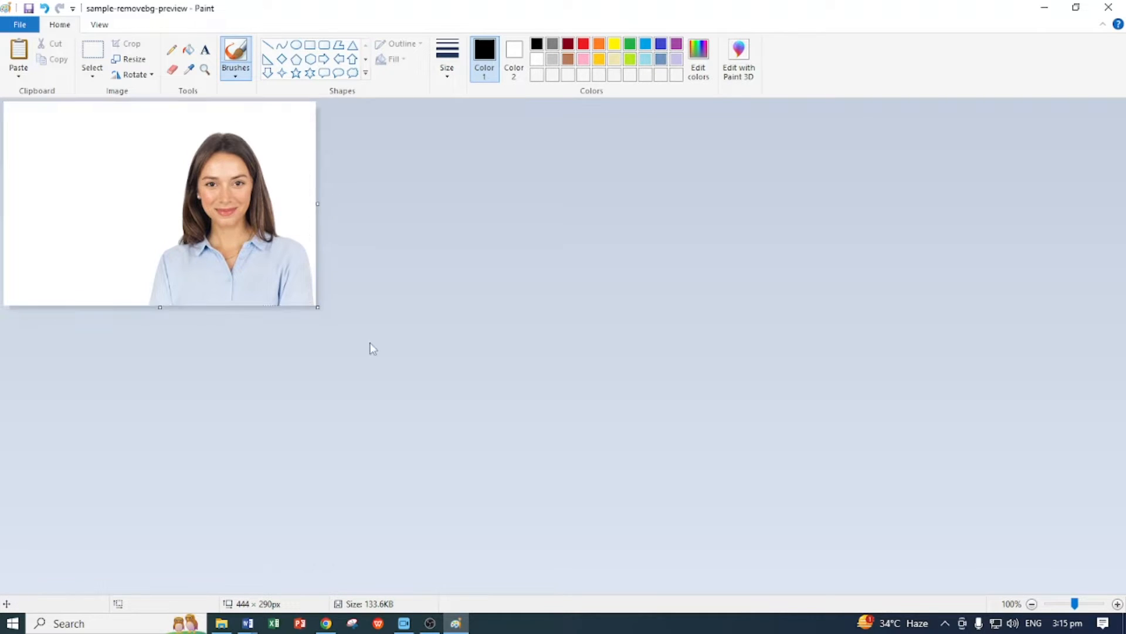
- Rotate the photo 90° left and trim the empty area beside the woman, leaving a canvas of about 290 × 243 px
left_click(130, 75)
left_click(146, 106)
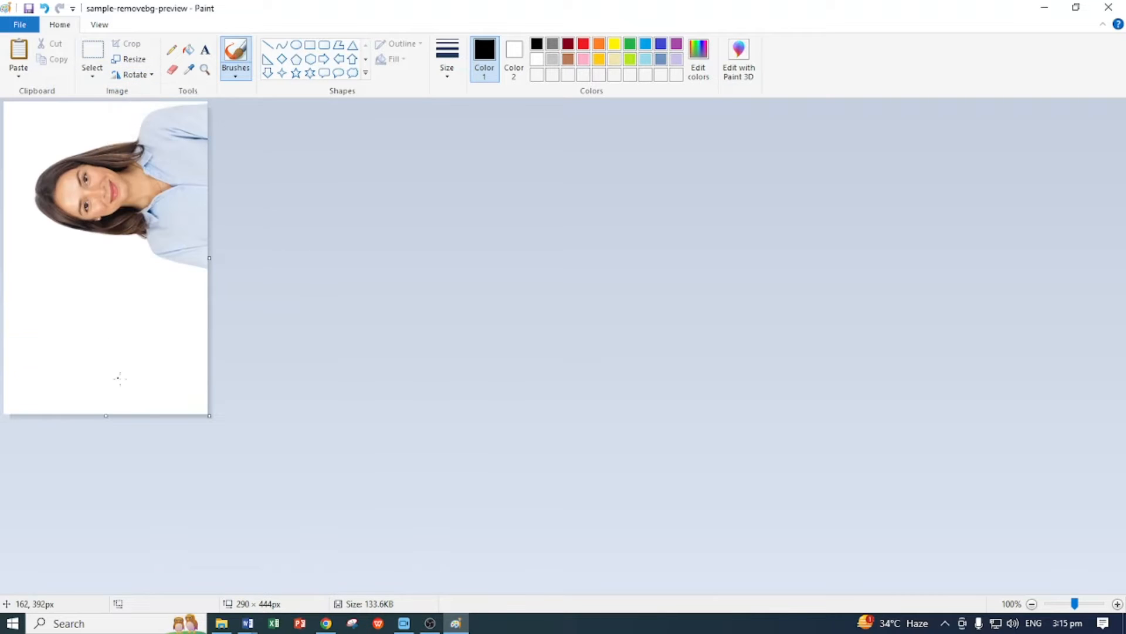
left_click_drag(103, 416, 114, 273)
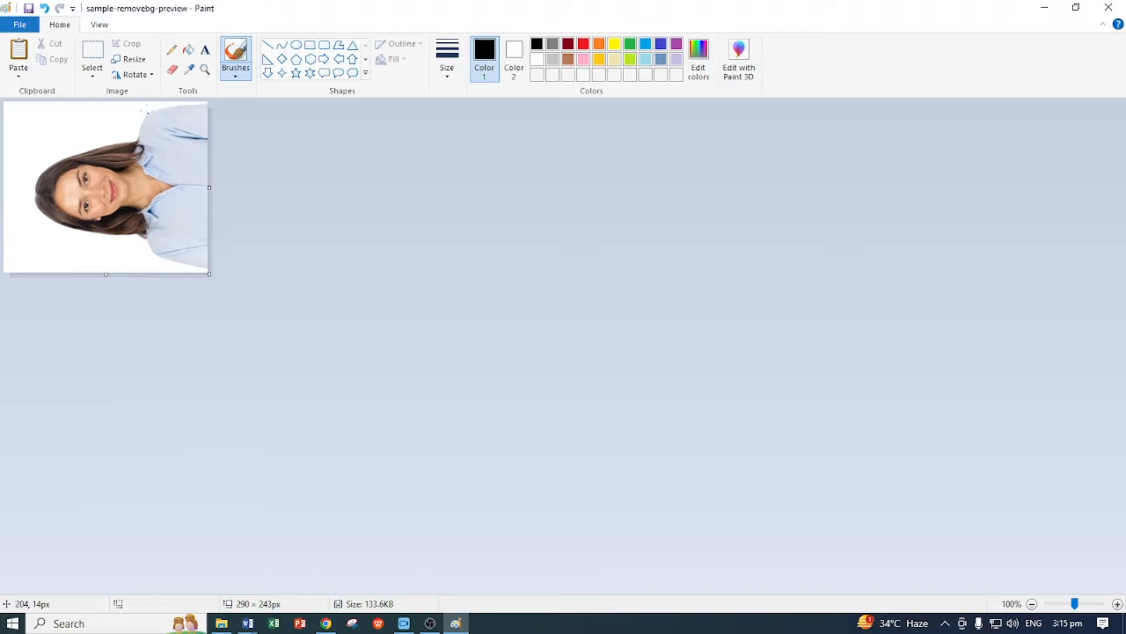
- Rotate the photo 180° and trim the empty space above the head, leaving a canvas of about 251 × 243 px
left_click(131, 75)
left_click(154, 124)
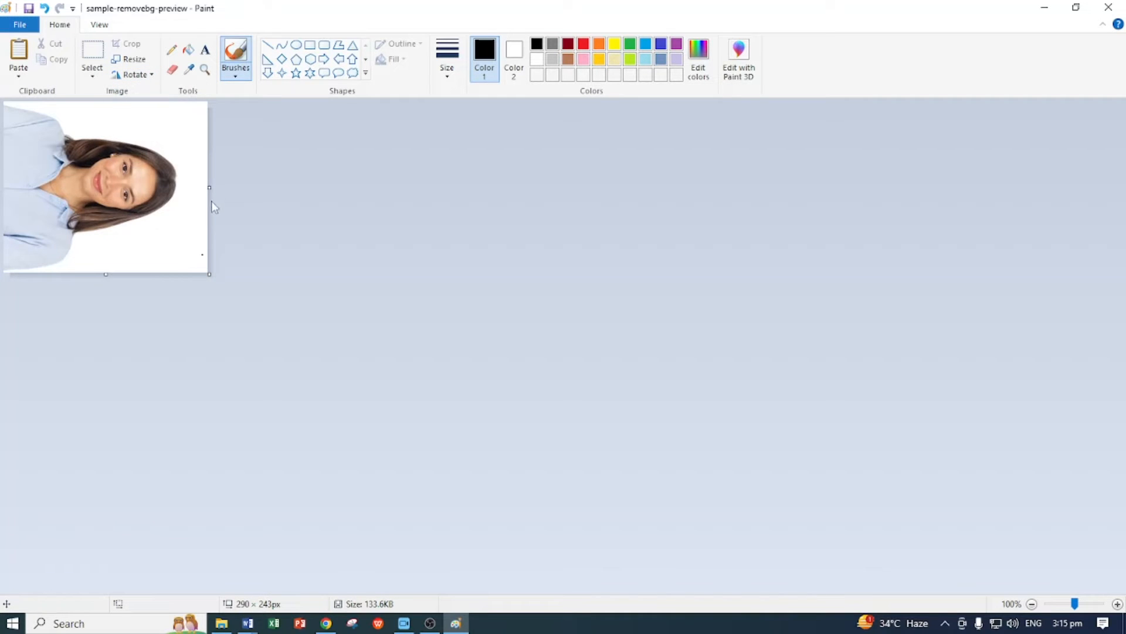
left_click_drag(209, 188, 182, 187)
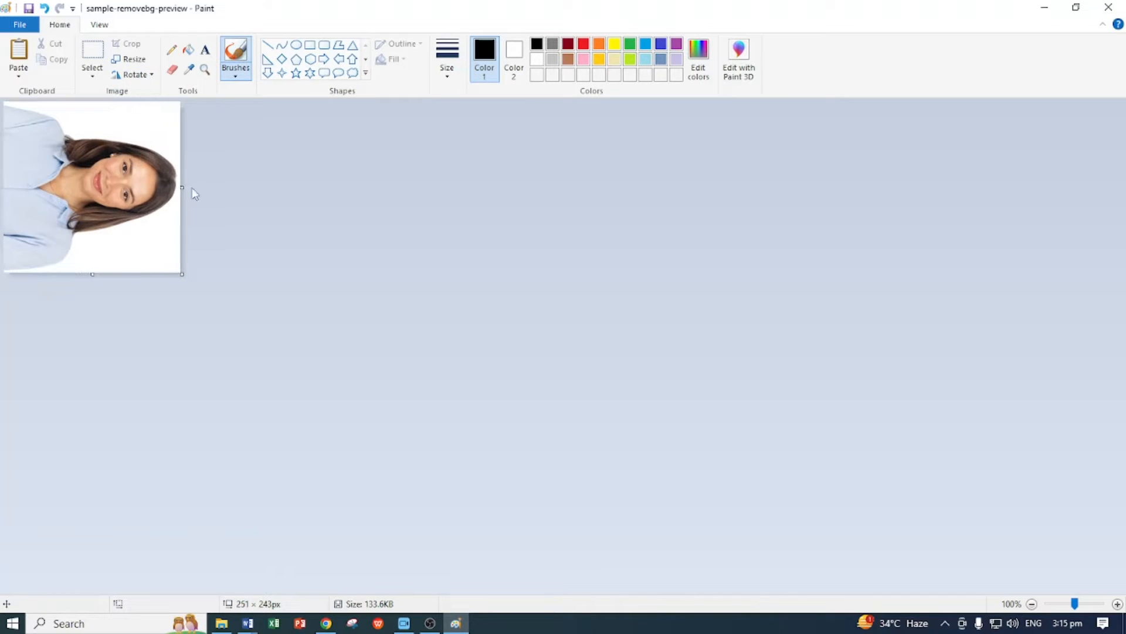
- Turn the cropped photo upright by rotating it 90° right three times
left_click(131, 74)
left_click(151, 93)
left_click(131, 74)
left_click(149, 92)
left_click(141, 74)
left_click(148, 92)
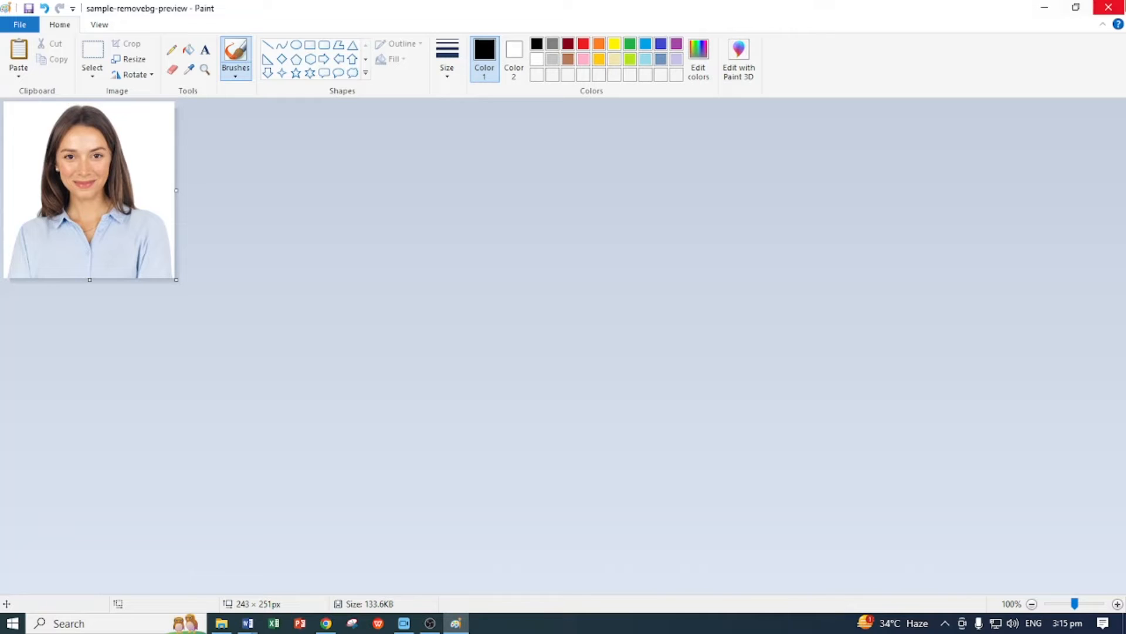
- Close Paint, saving the changes to sample-removebg-preview.png, and deselect the file in the Downloads folder
left_click(1109, 7)
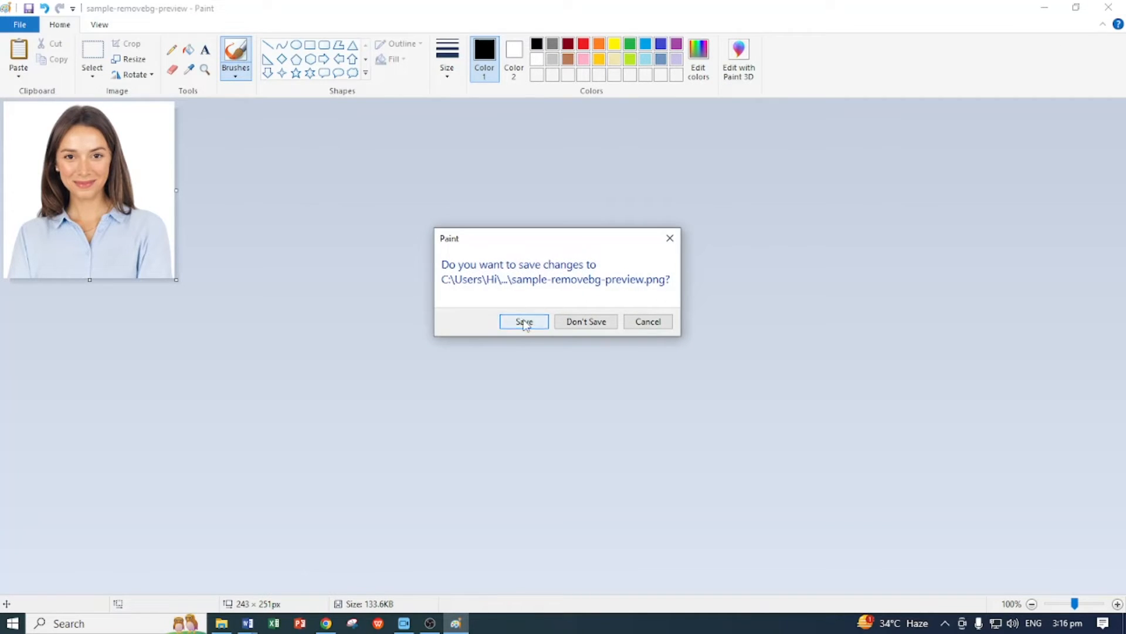
left_click(523, 319)
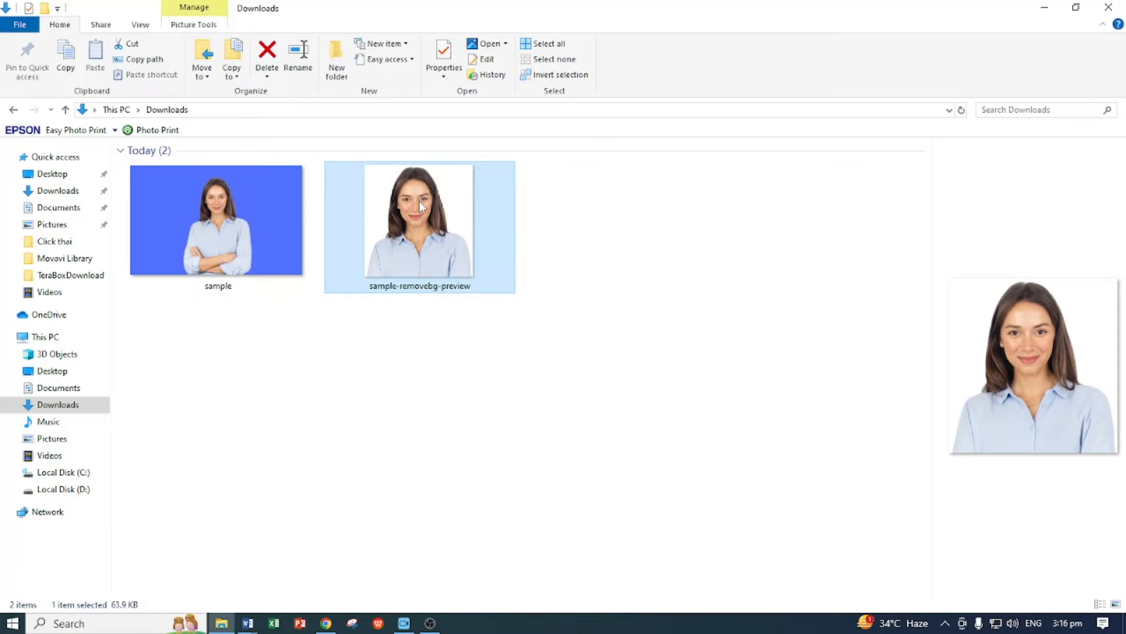
left_click(624, 297)
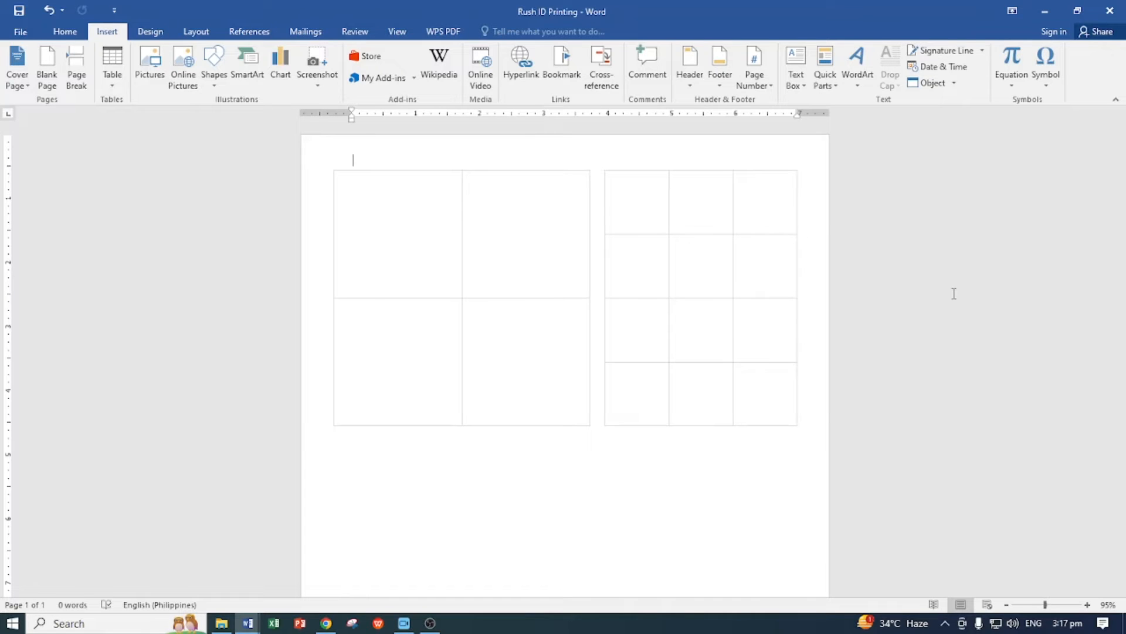
- Check the cell height and width of the four-cell and twelve-cell tables in the Rush ID Printing Word document
left_click(417, 234)
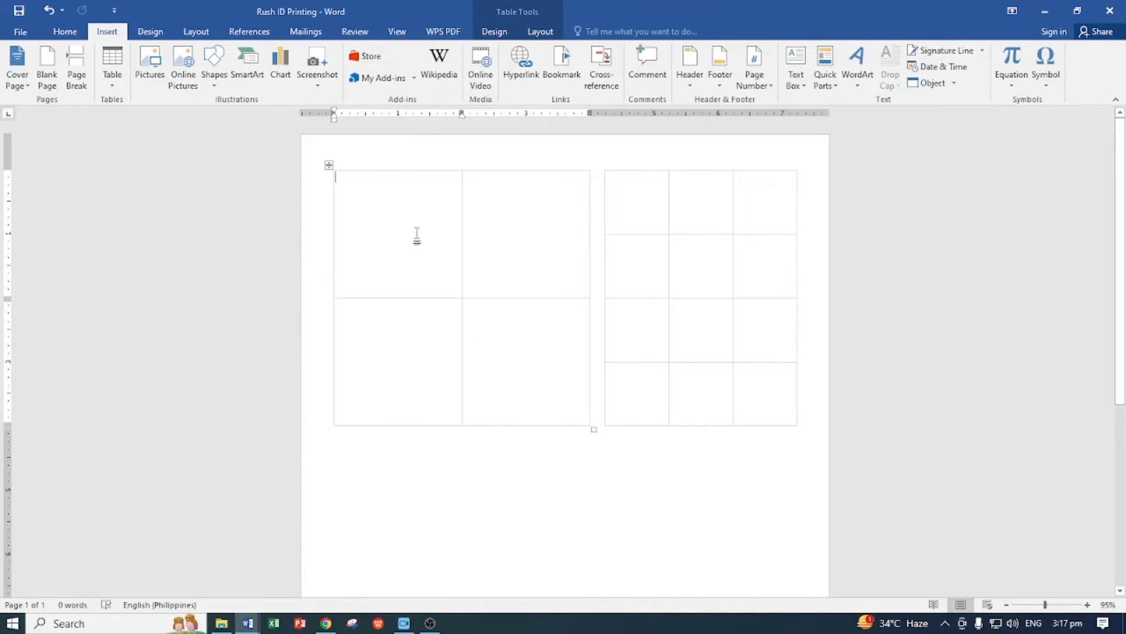
left_click(536, 204)
left_click(541, 31)
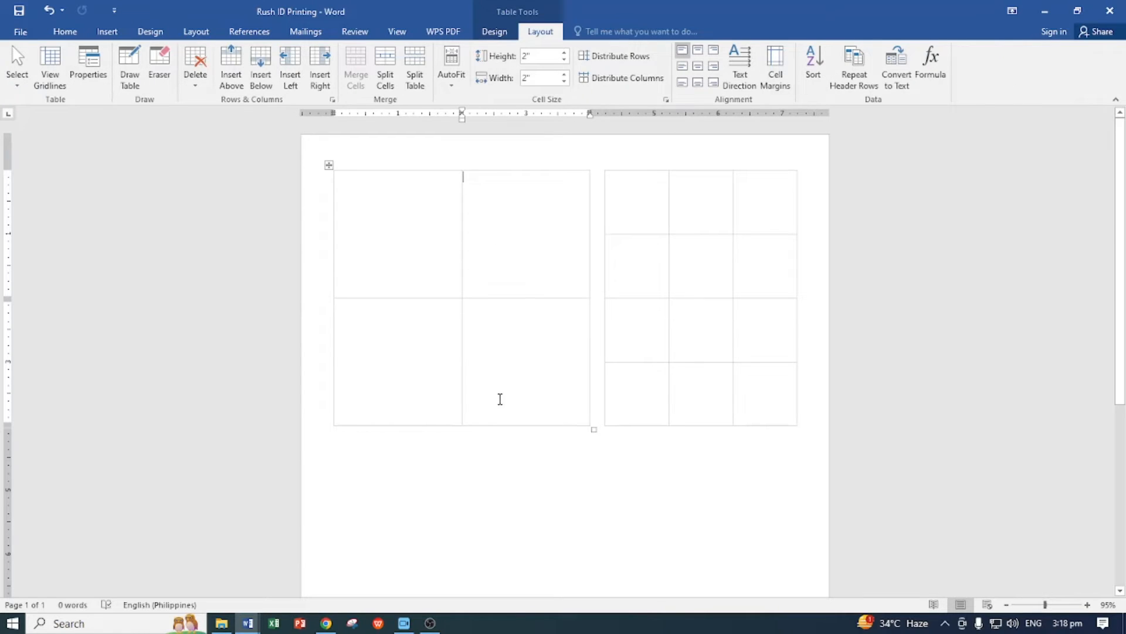
left_click(631, 186)
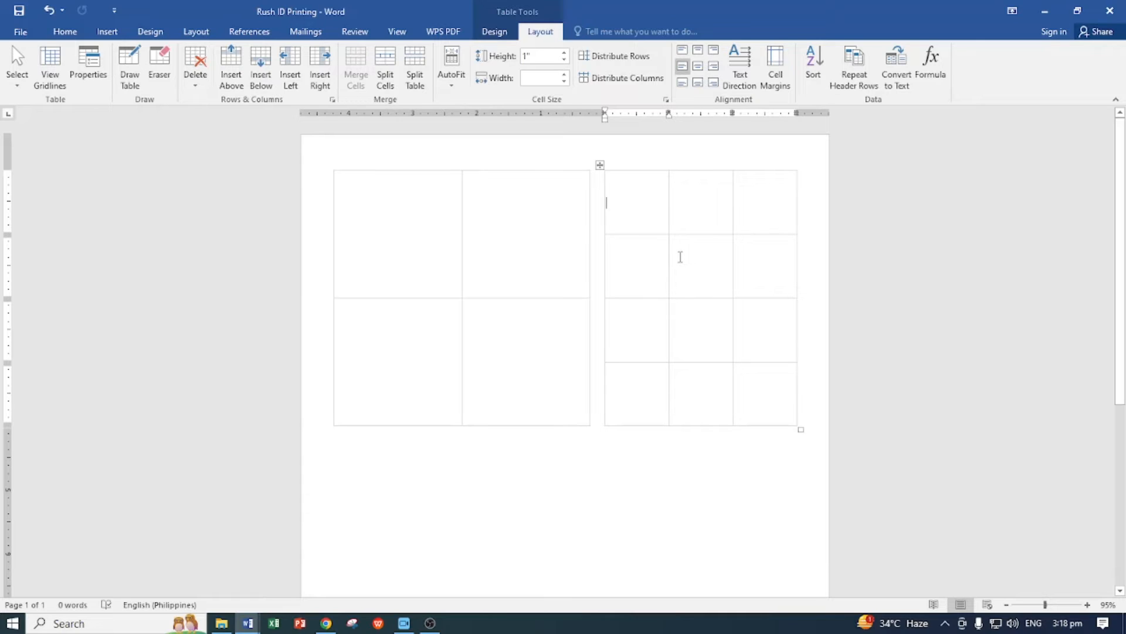
left_click(776, 343)
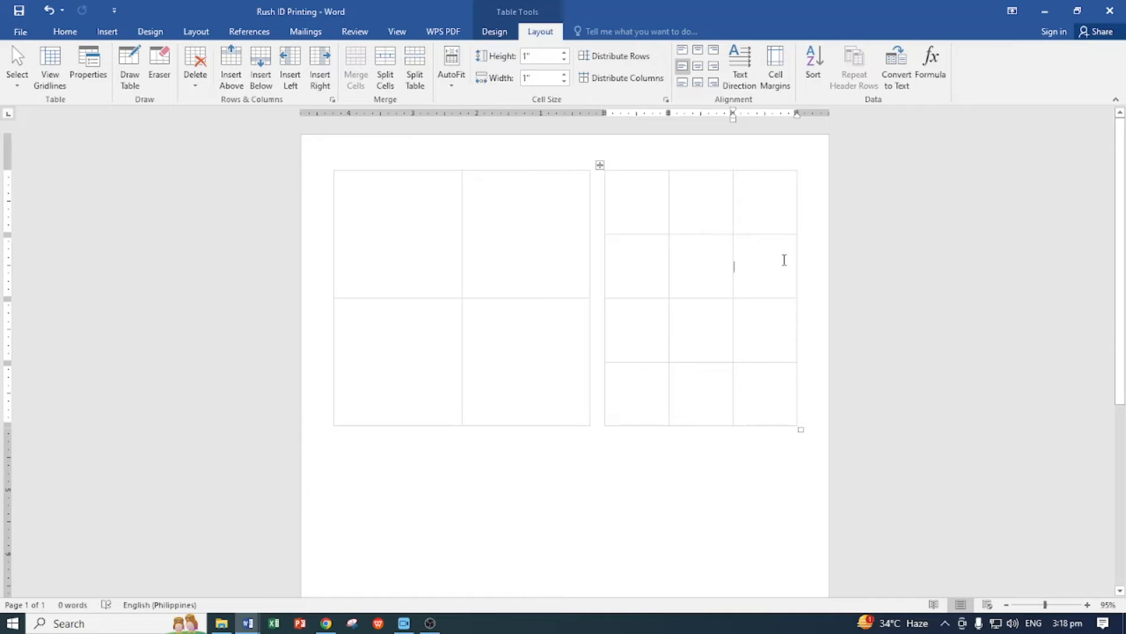
left_click(627, 187)
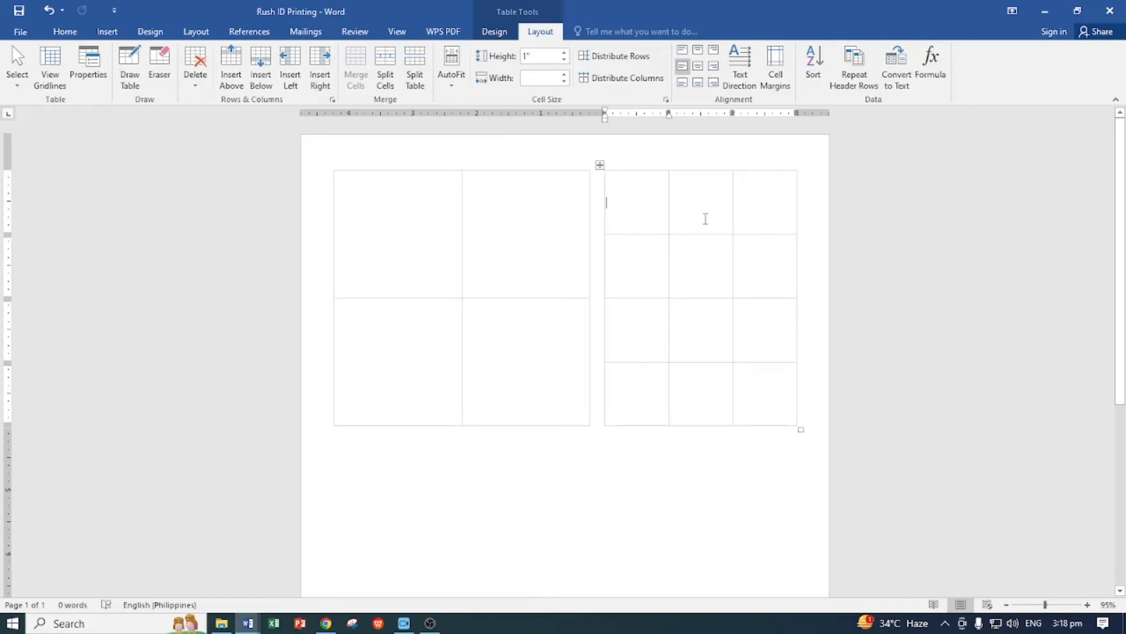
left_click(508, 243)
left_click(516, 352)
- Insert the sample-removebg-preview picture into the first cell of the four-cell table
key("ctrl+Home")
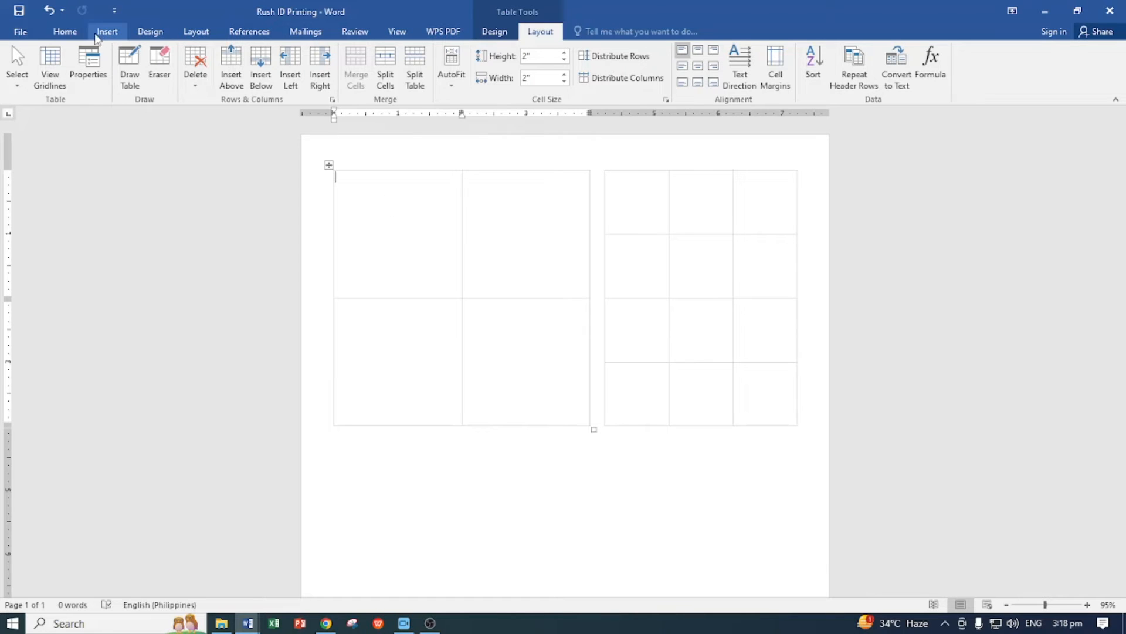
left_click(98, 33)
left_click(154, 59)
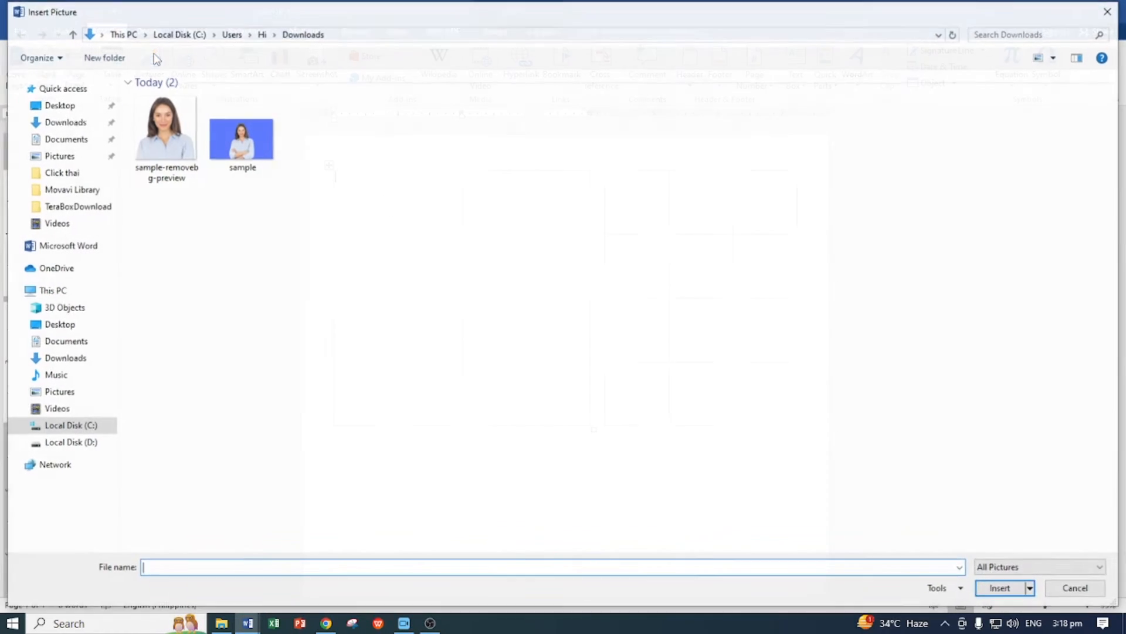
left_click(182, 157)
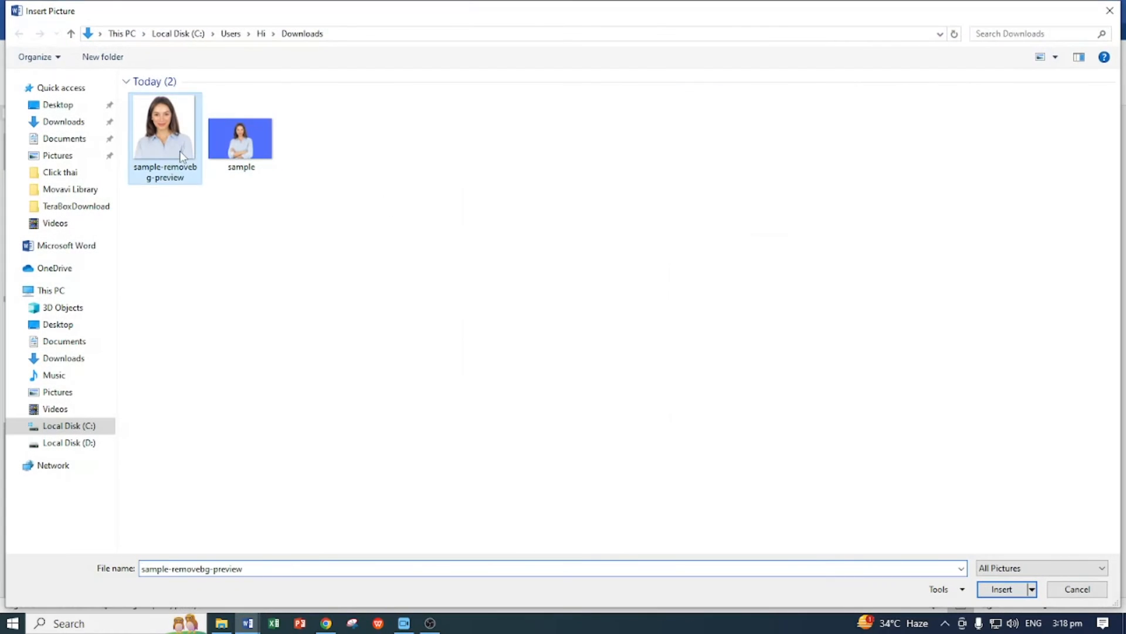
left_click(1002, 589)
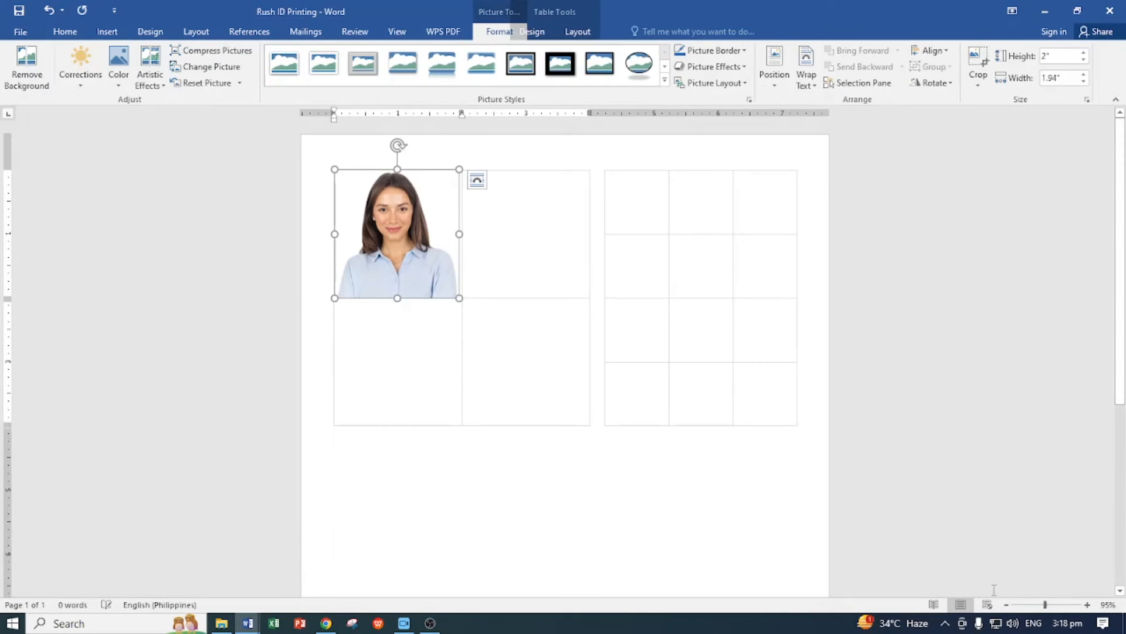
left_click(509, 312)
left_click(381, 229)
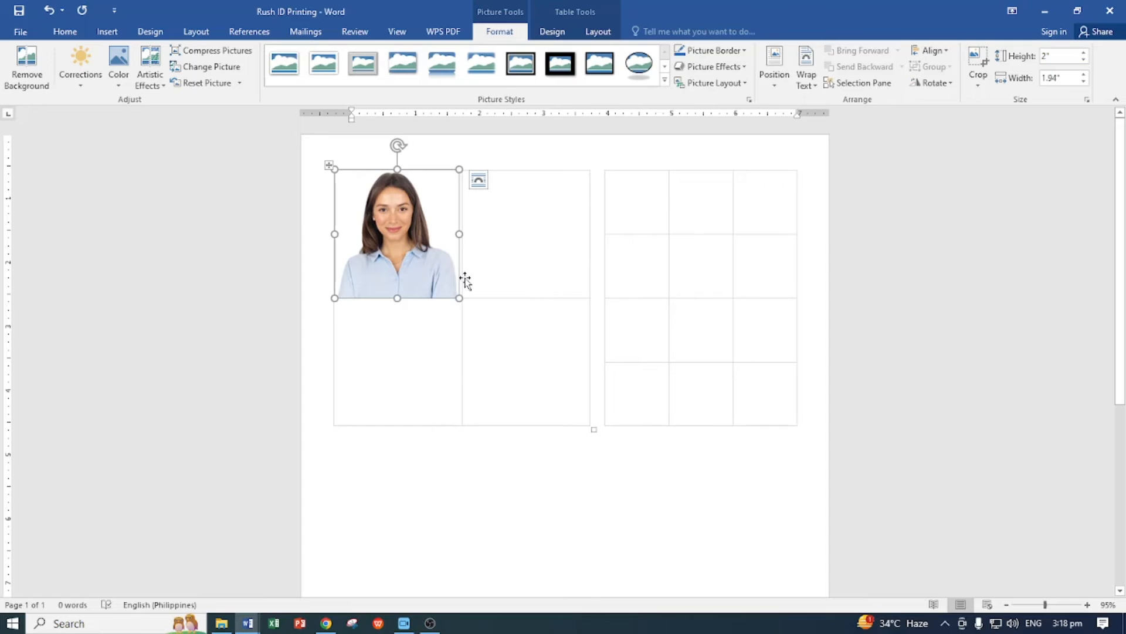
left_click(476, 263)
left_click(422, 235)
left_click(510, 226)
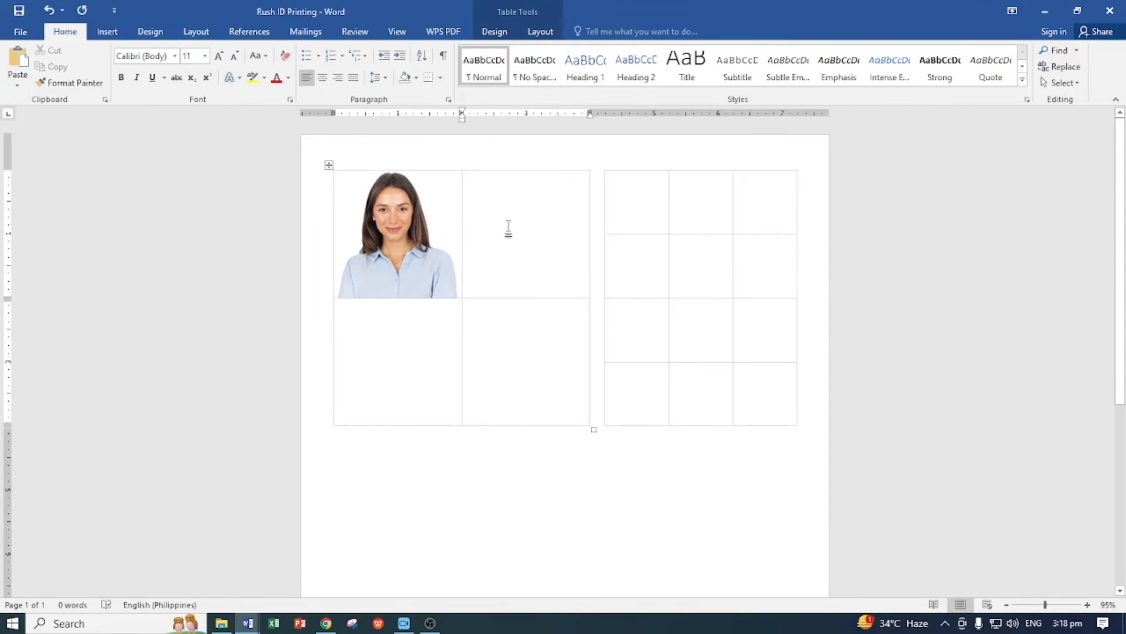
left_click(410, 229)
left_click(518, 246)
left_click(429, 243)
left_click(551, 272)
left_click(418, 246)
left_click(518, 246)
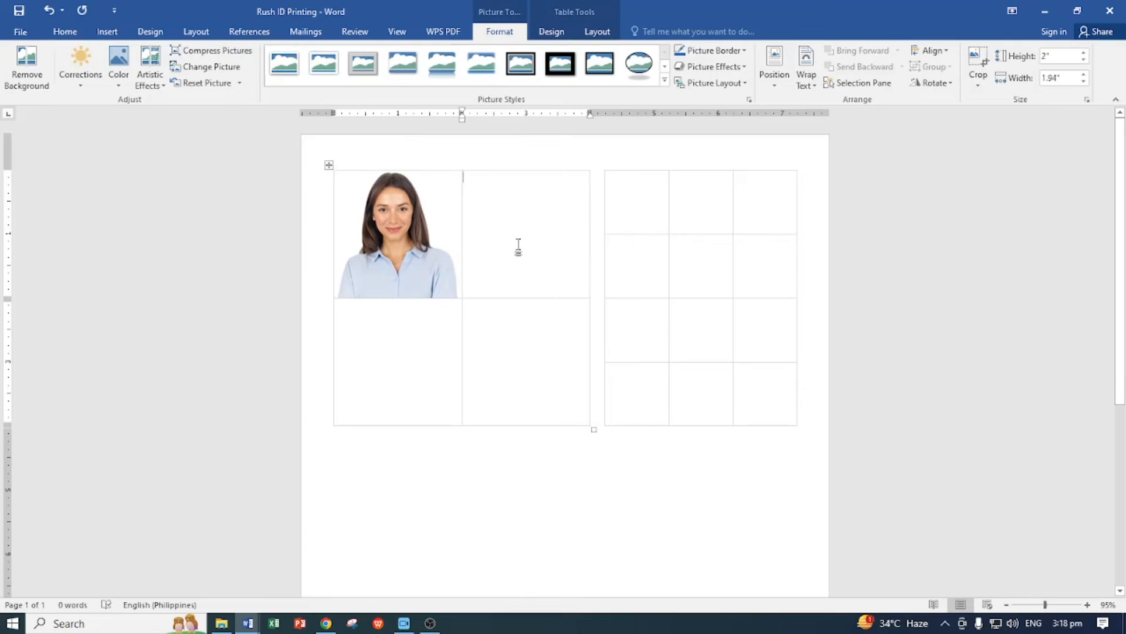
- Copy the inserted photo into the second cell of the four-cell table's first row
left_click(420, 237)
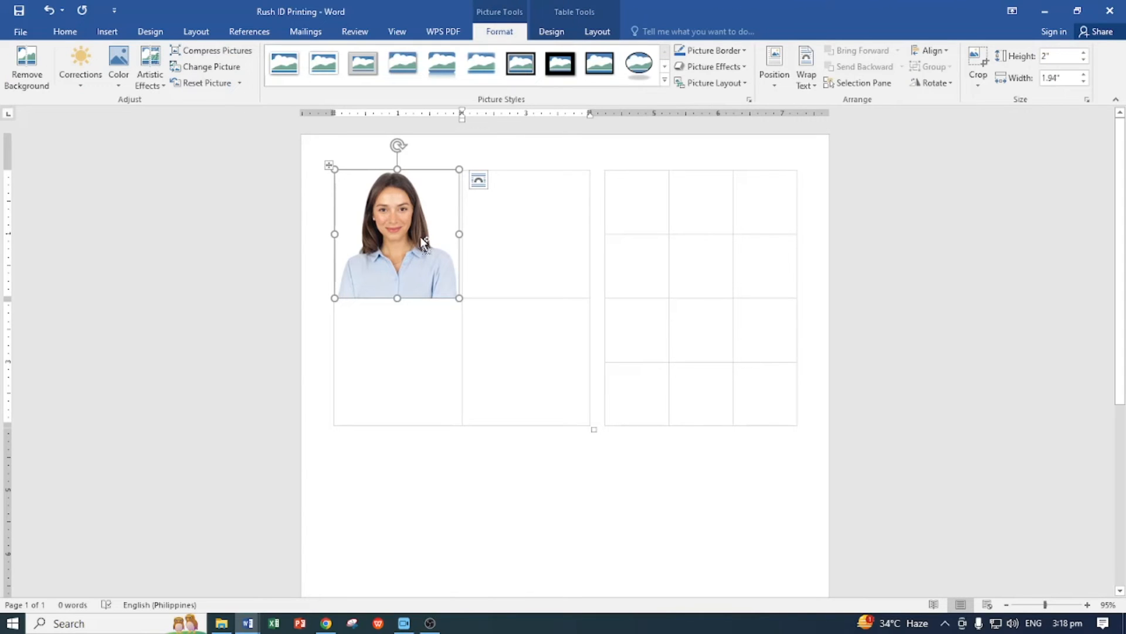
left_click(423, 240)
left_click(527, 220)
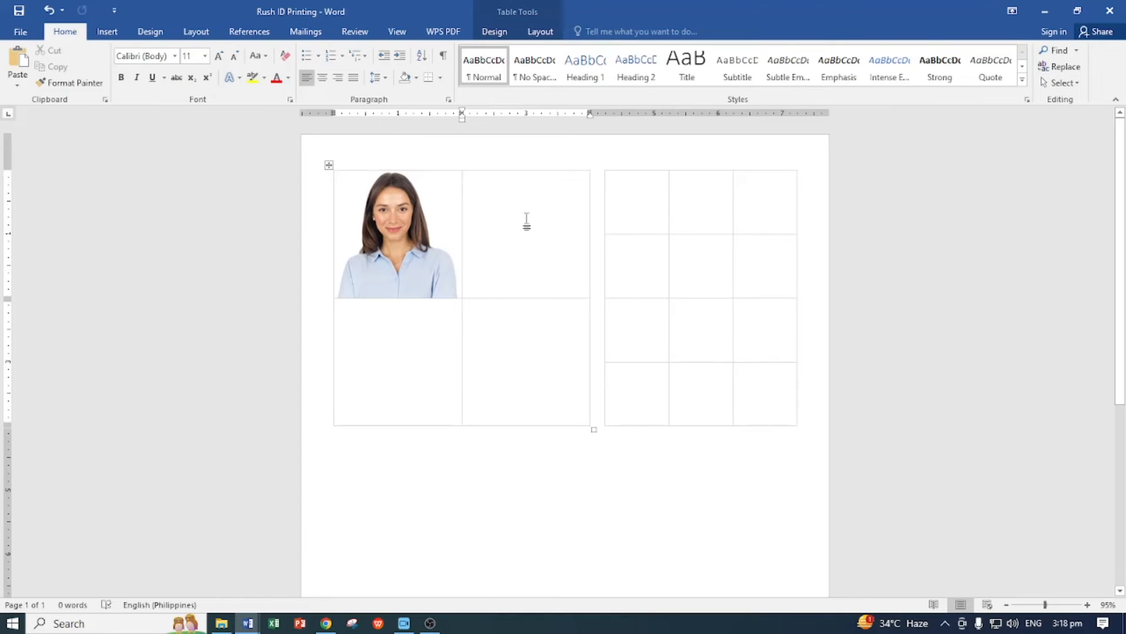
key("ctrl+v")
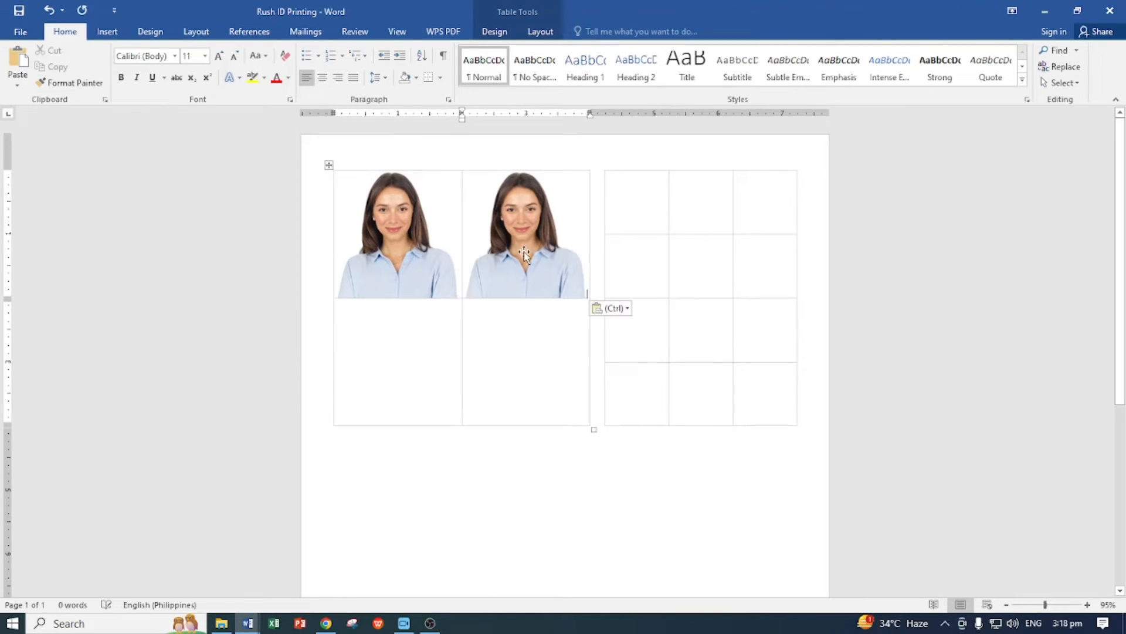
- Copy the first cell's photo into both cells of the four-cell table's second row
left_click(421, 263)
key("ctrl+c")
left_click(407, 339)
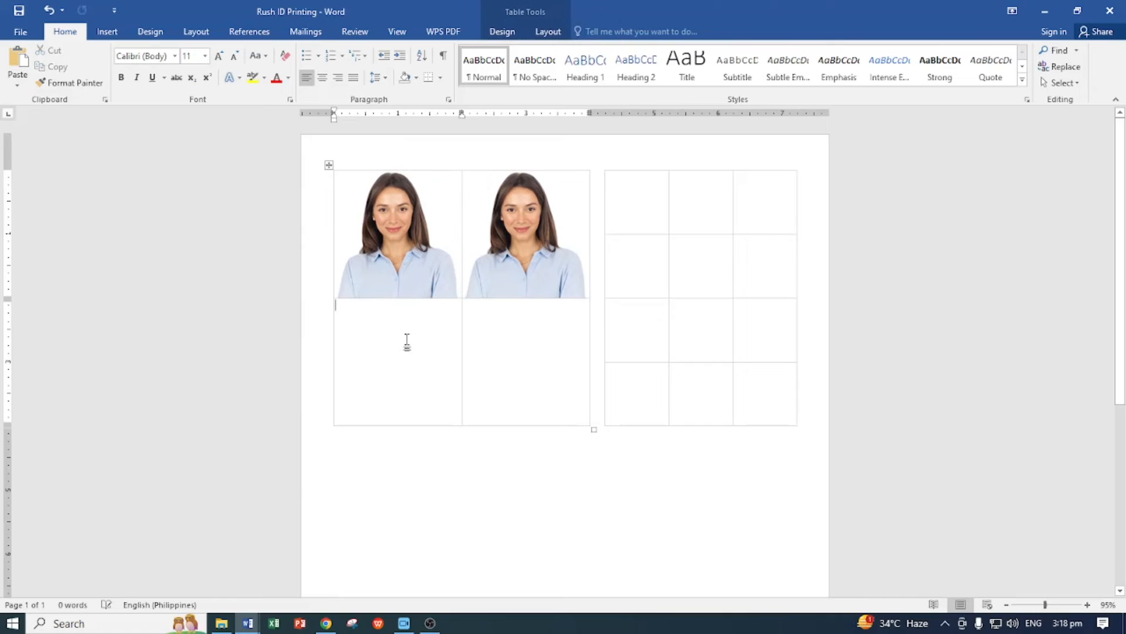
key("ctrl+v")
left_click(539, 345)
key("ctrl+v")
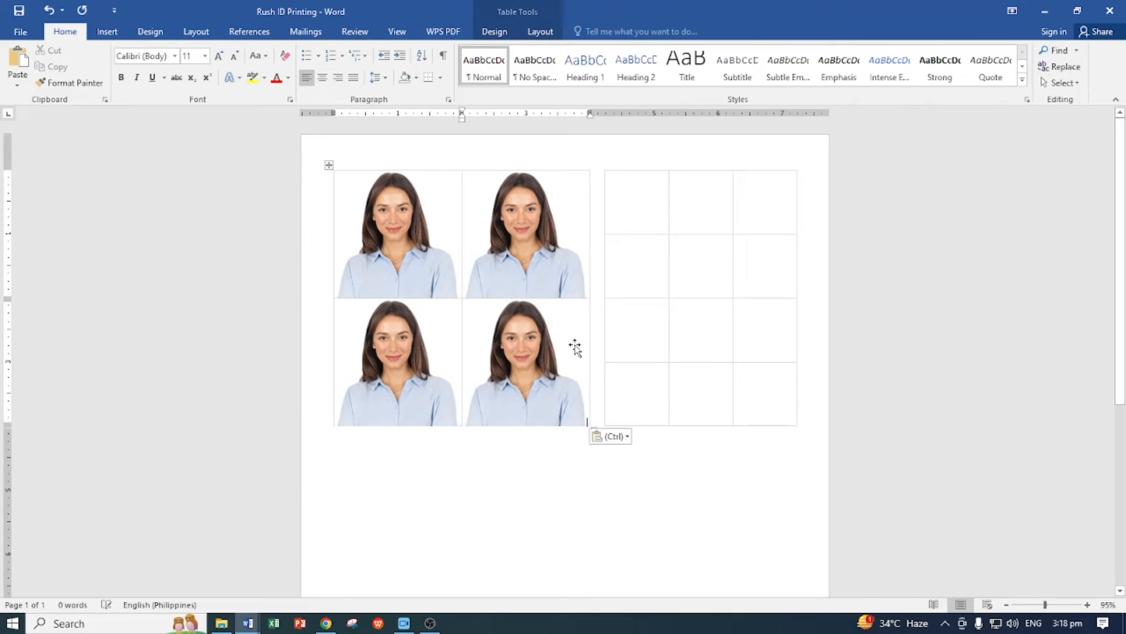
left_click(568, 239)
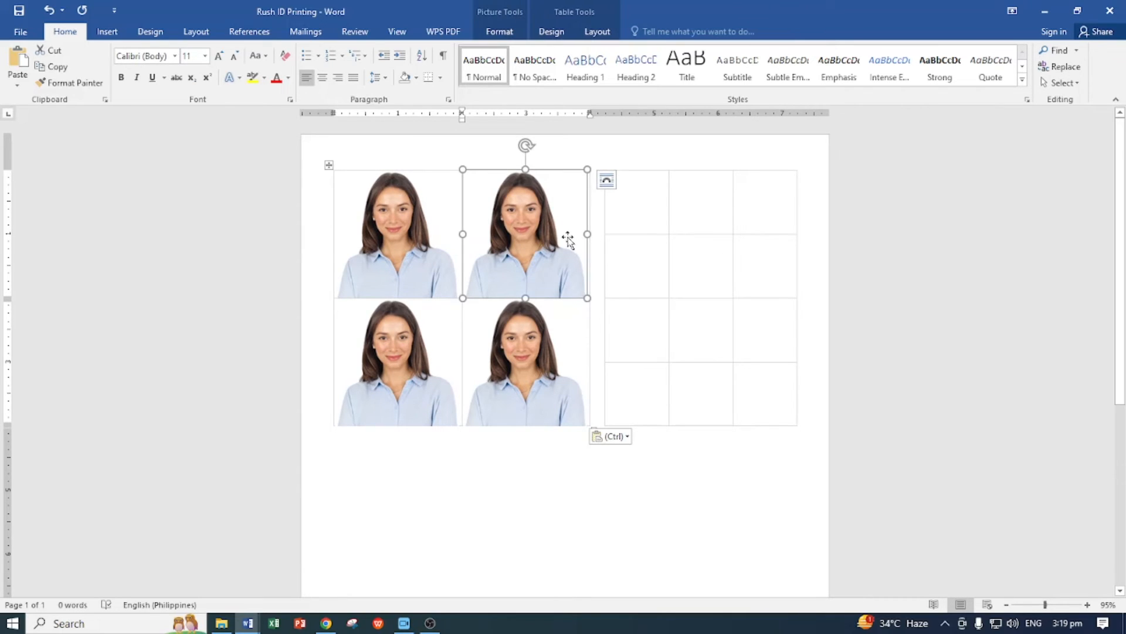
- Paste the photo into the first cell of the twelve-cell table and shrink it proportionally to fit that cell
left_click(648, 179)
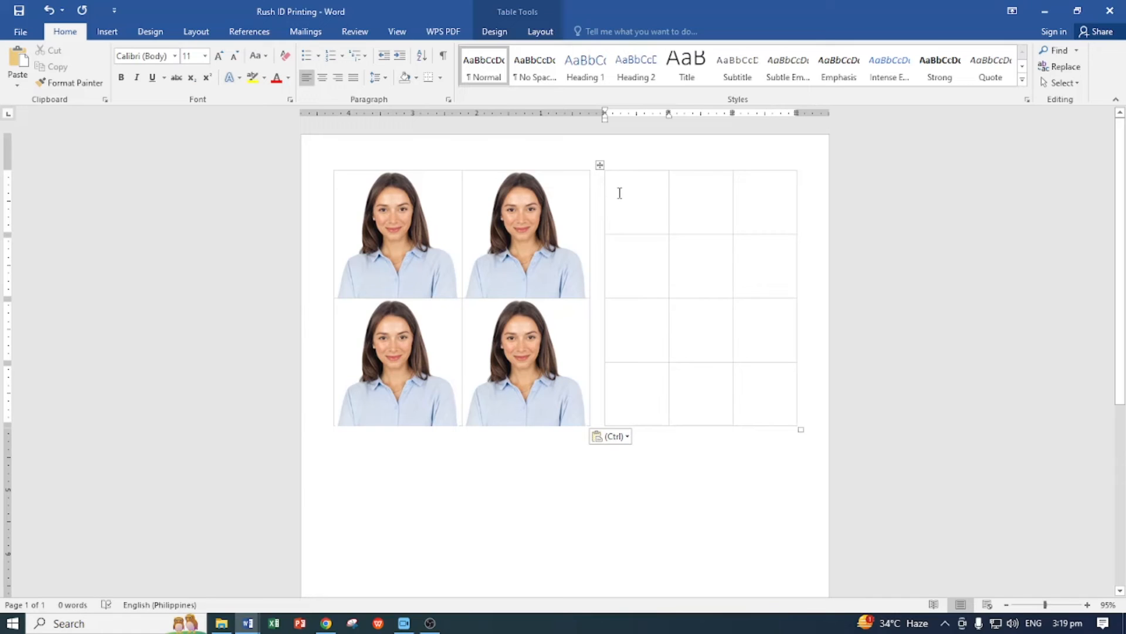
key("ctrl+v")
left_click(616, 196)
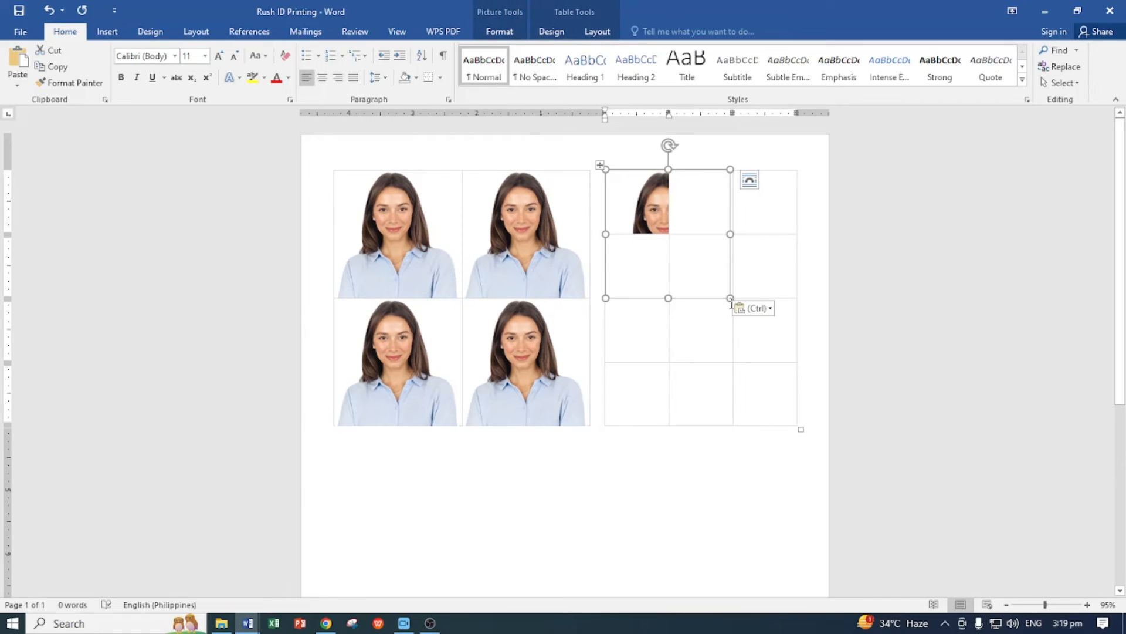
left_click_drag(729, 296, 668, 234)
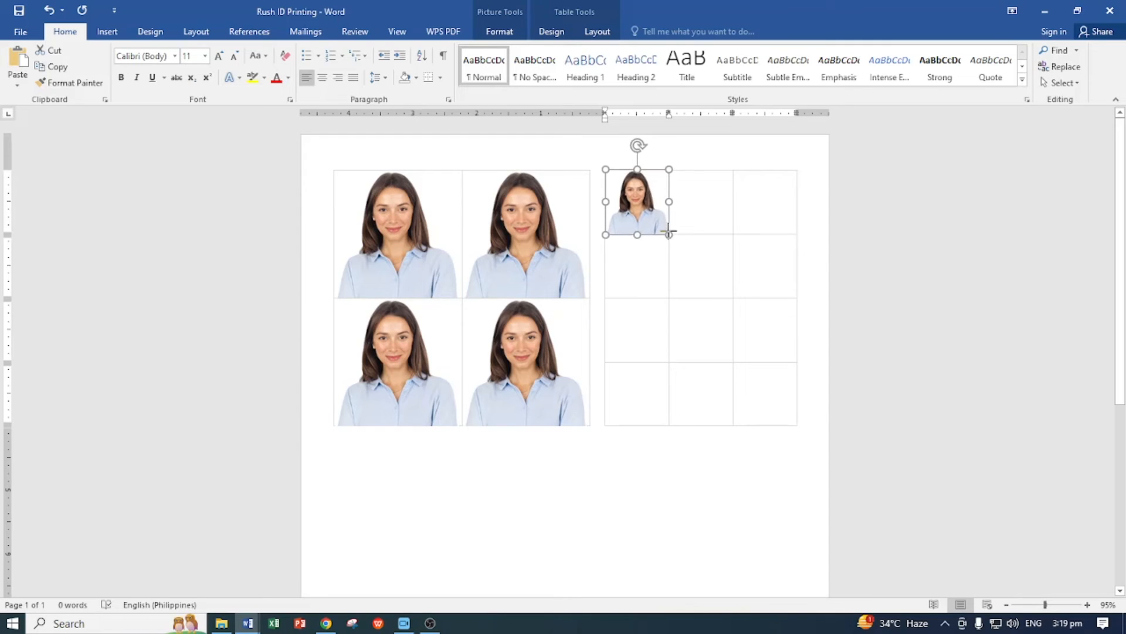
left_click(909, 292)
- Copy the resized photo into the remaining two cells of the twelve-cell table's first row
left_click(650, 221)
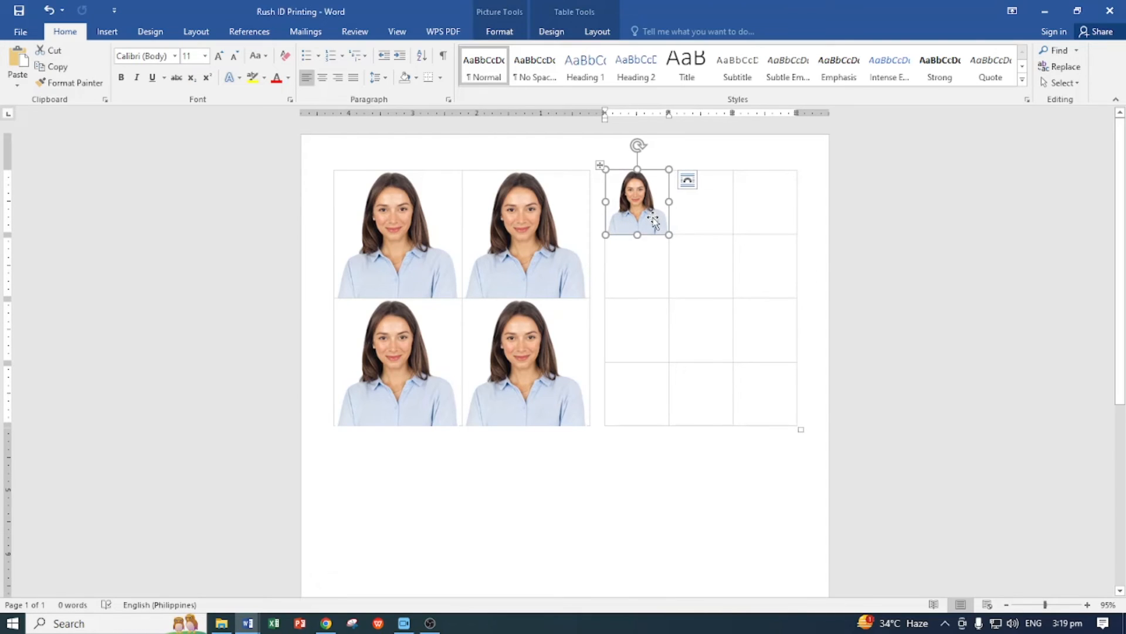
key("ctrl+c")
left_click(712, 202)
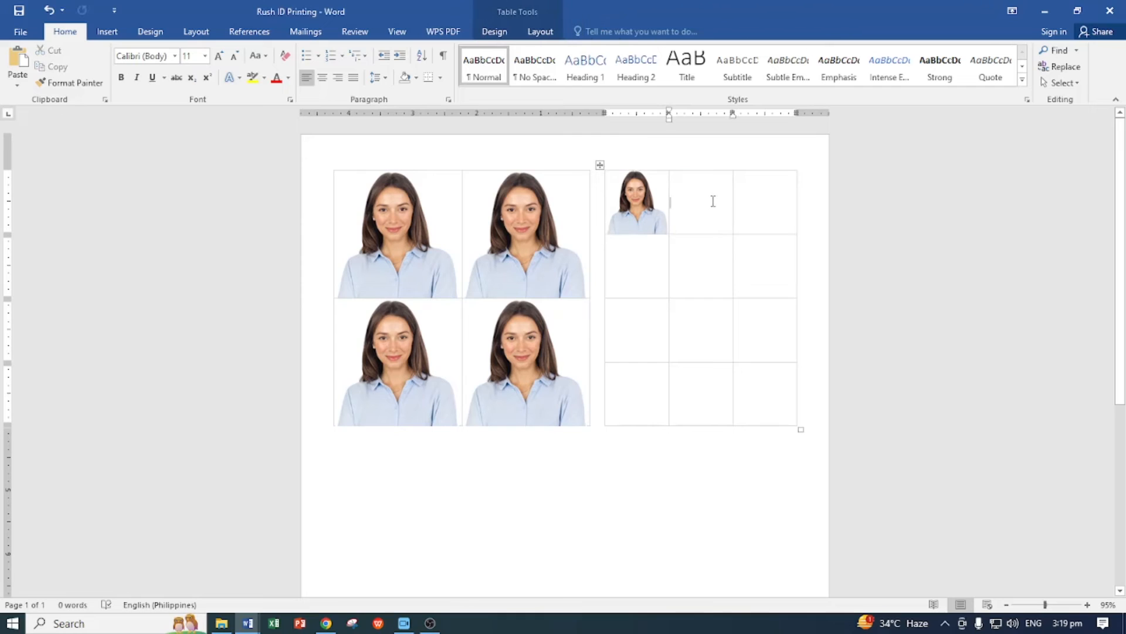
key("ctrl+v")
key("ctrl+v")
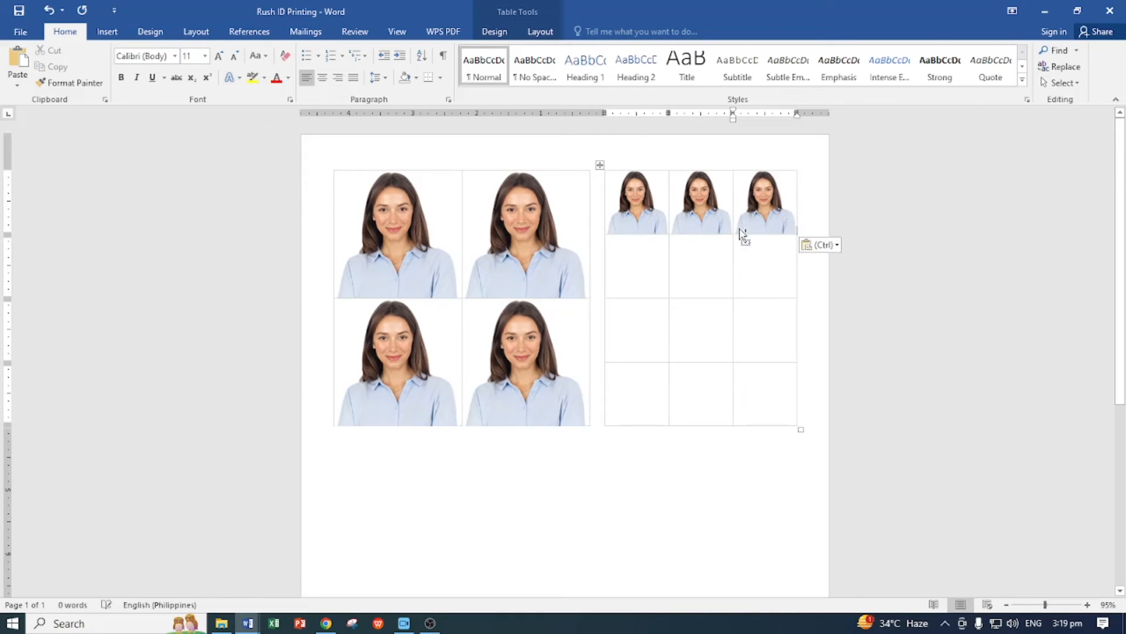
left_click(660, 217)
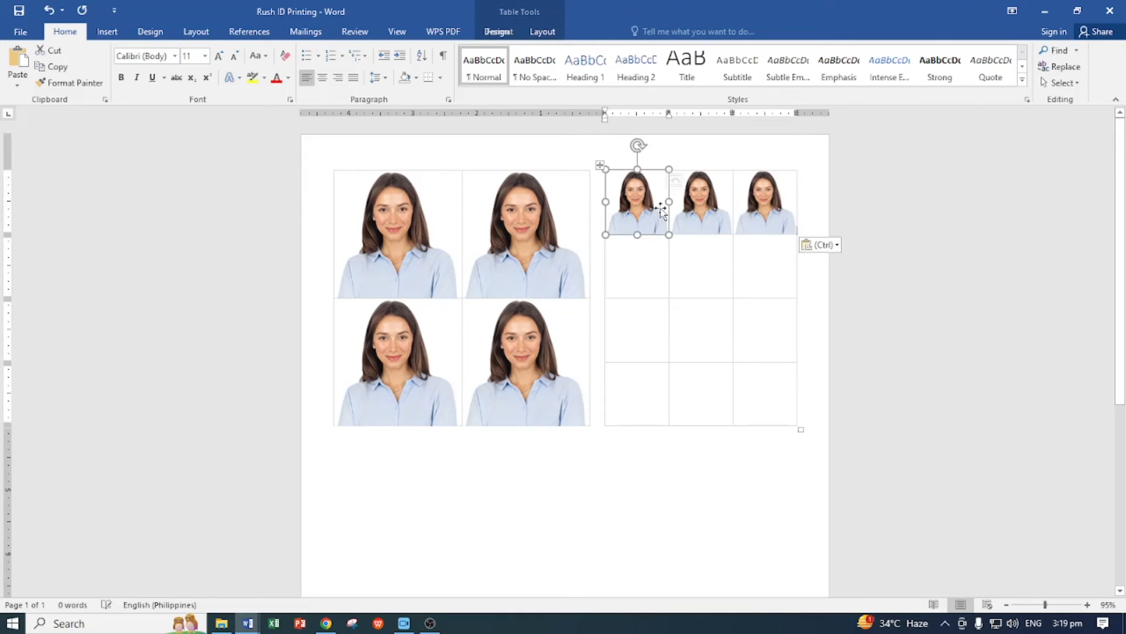
left_click(704, 217)
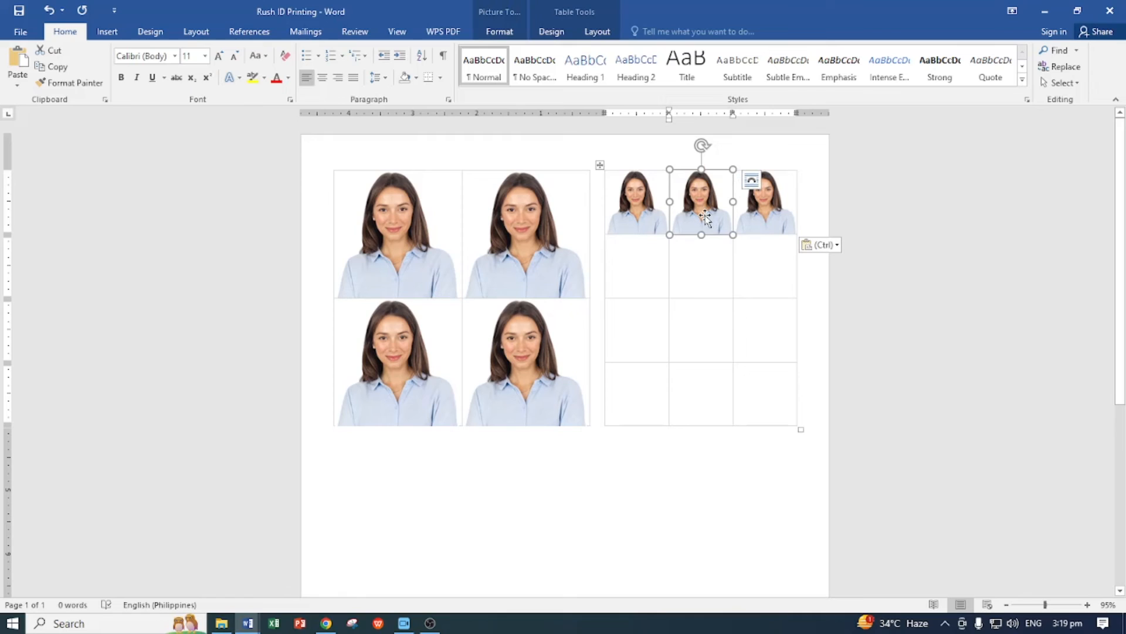
- Paste the small photo into all three cells of the twelve-cell table's second row
left_click(648, 245)
key("ctrl+v")
key("ctrl+v")
left_click(762, 293)
key("ctrl+v")
- Paste the small photo into all three cells of the twelve-cell table's third row
left_click(633, 312)
key("ctrl+v")
left_click(694, 331)
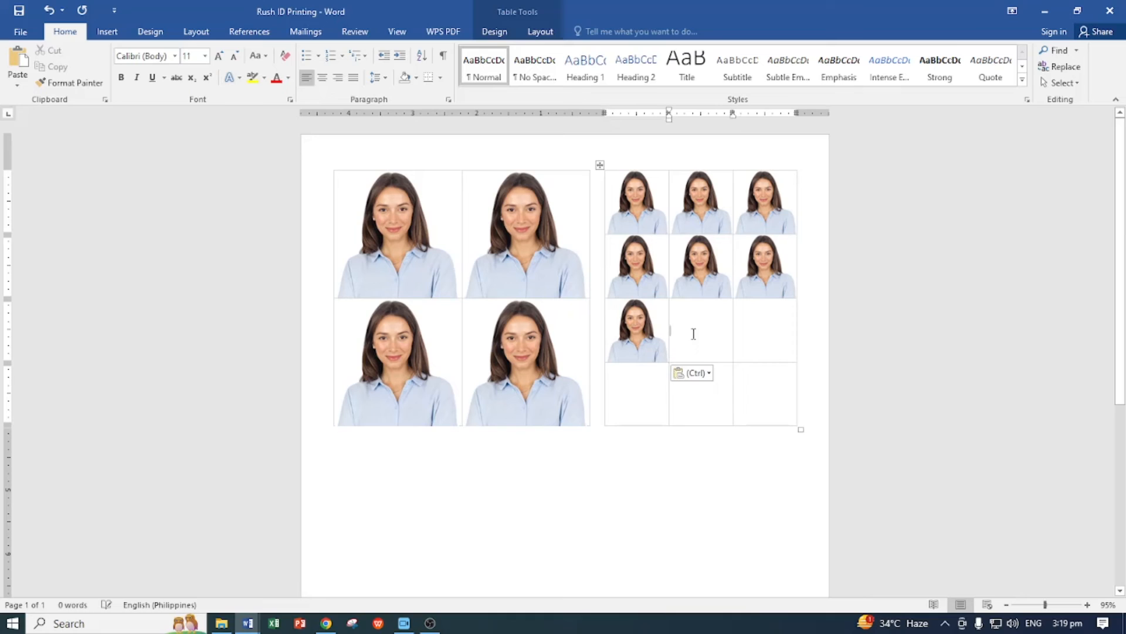
key("ctrl+v")
left_click(749, 338)
key("ctrl+v")
- Fill the three cells of the twelve-cell table's last row with the small photo
left_click(631, 378)
key("ctrl+v")
left_click(711, 390)
key("ctrl+v")
left_click(762, 391)
key("ctrl+v")
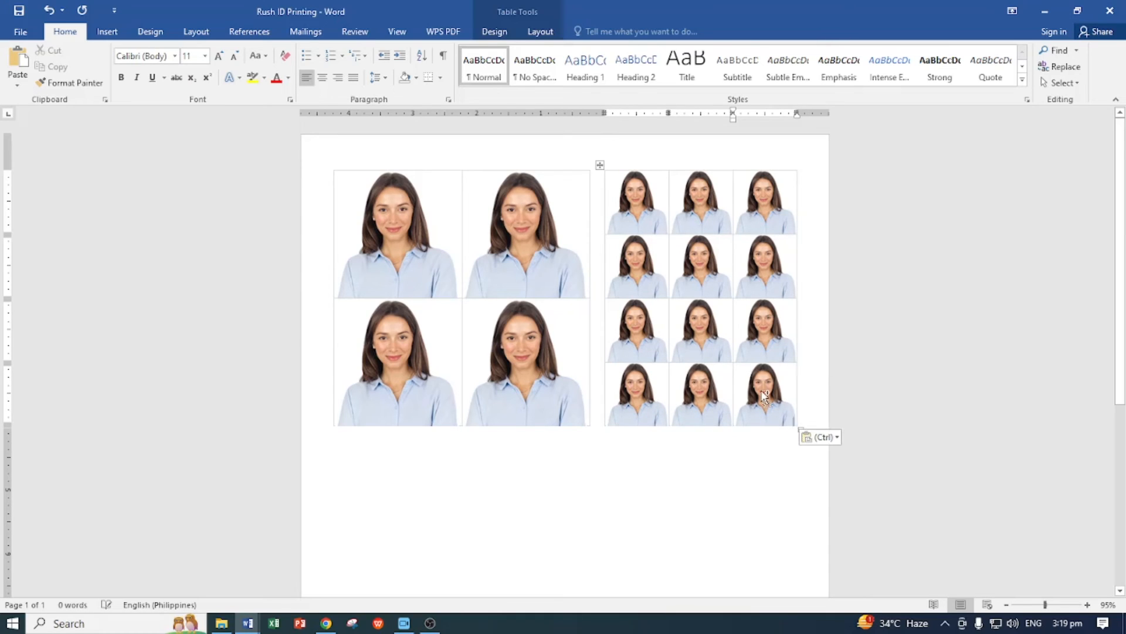
- Examine the layout of the filled photo sheet on the whole page and check the available paper sizes
key("ctrl+Home")
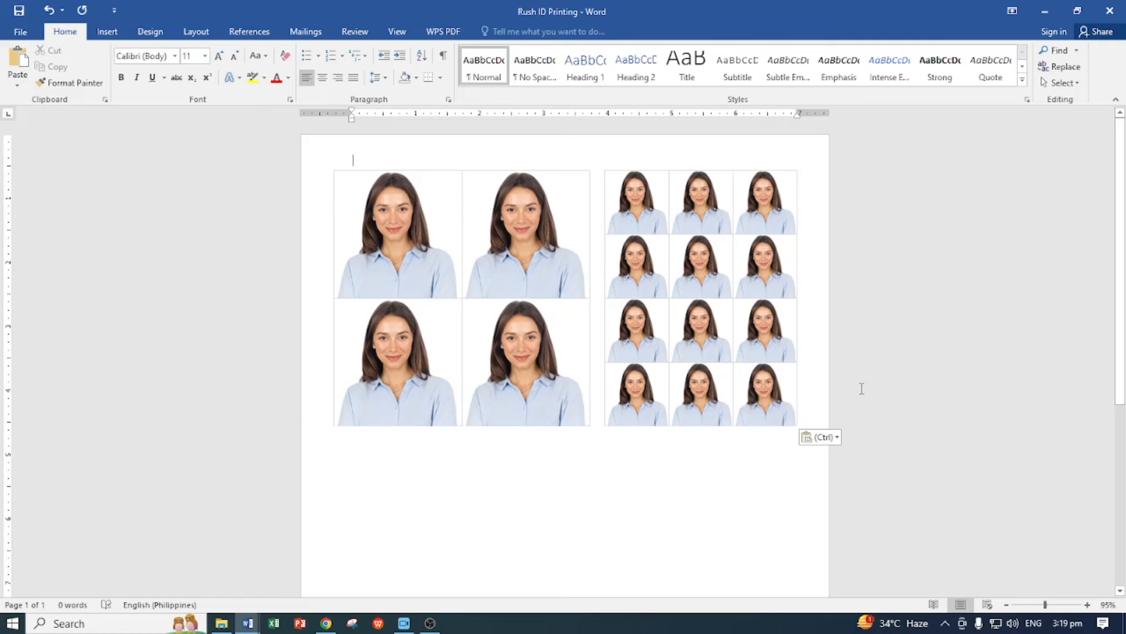
left_click(710, 213)
key("ctrl+Home")
scroll(832, 303, "down", 5)
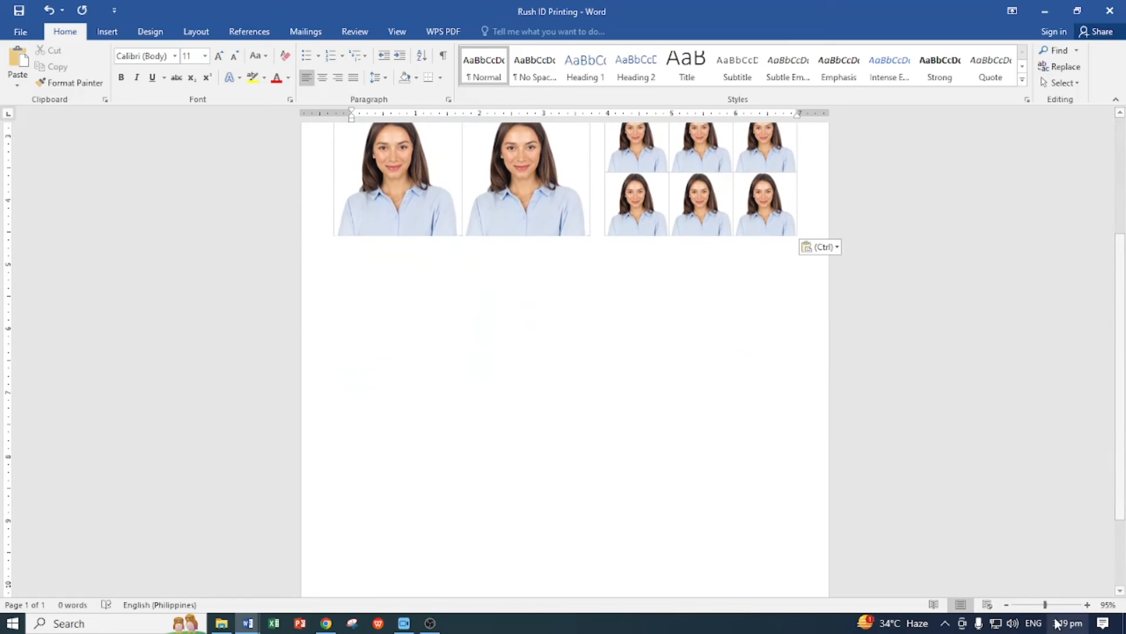
left_click(1024, 604)
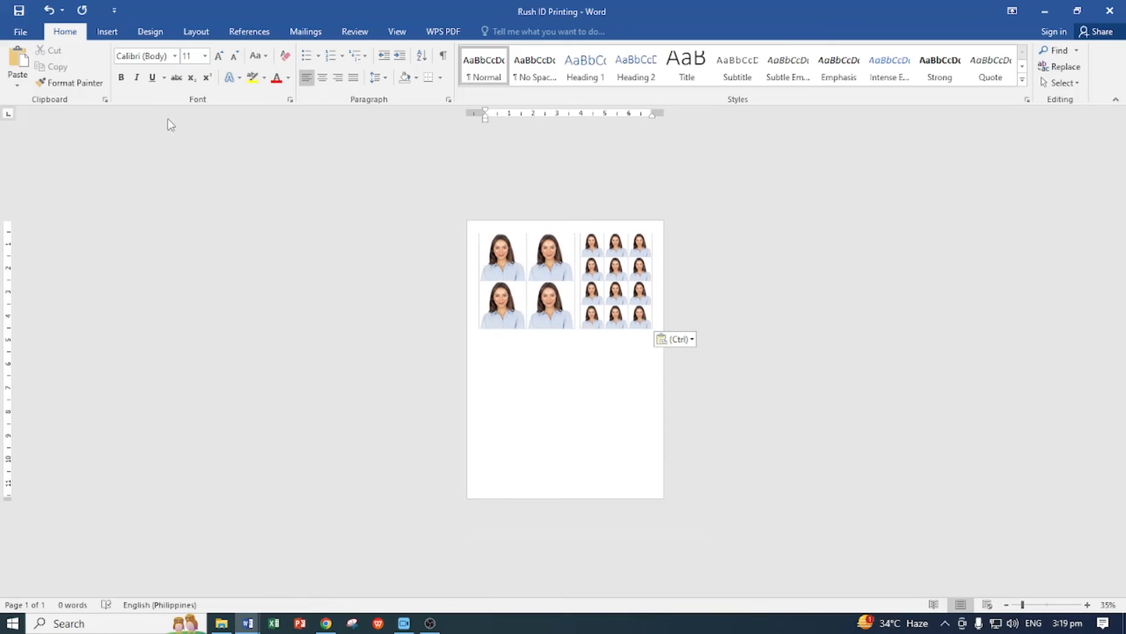
left_click(199, 32)
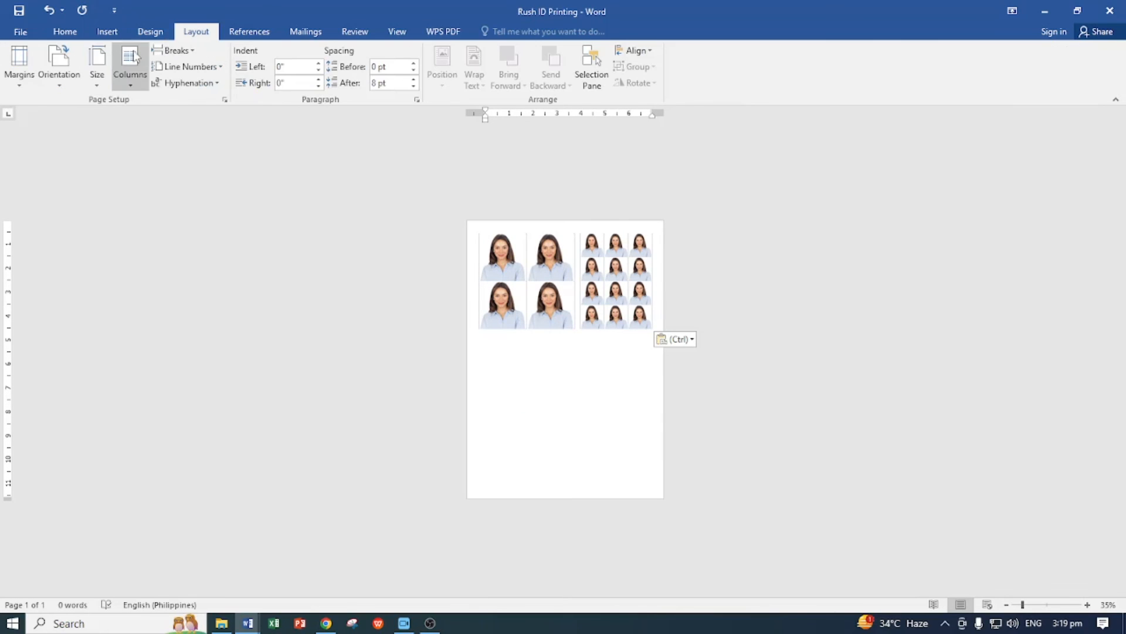
left_click(94, 64)
left_click(920, 423)
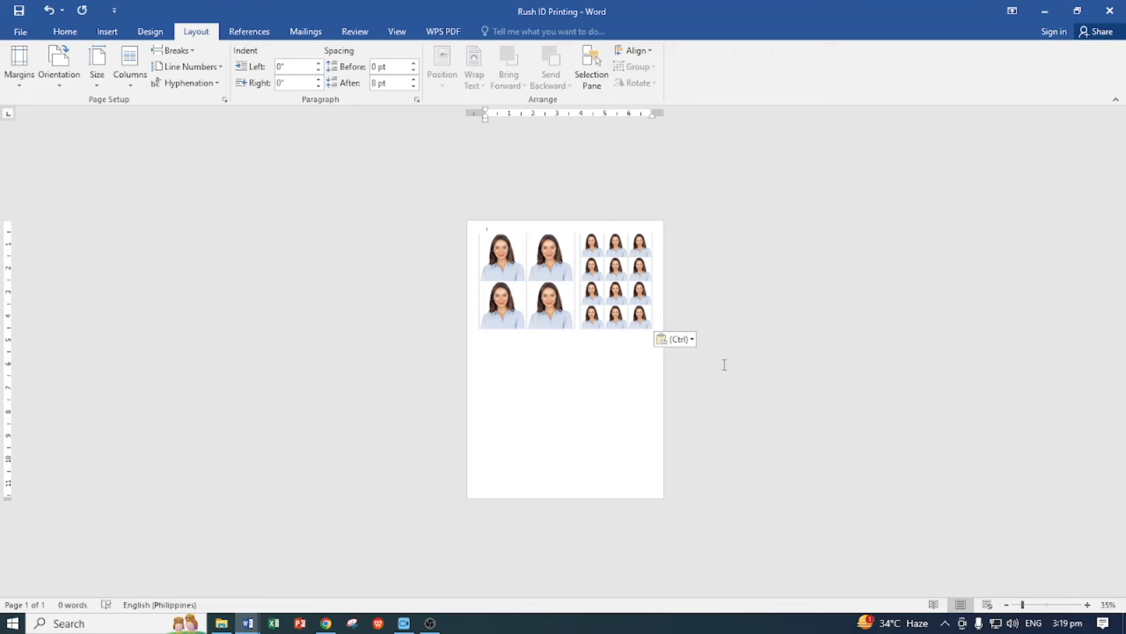
left_click(1037, 607)
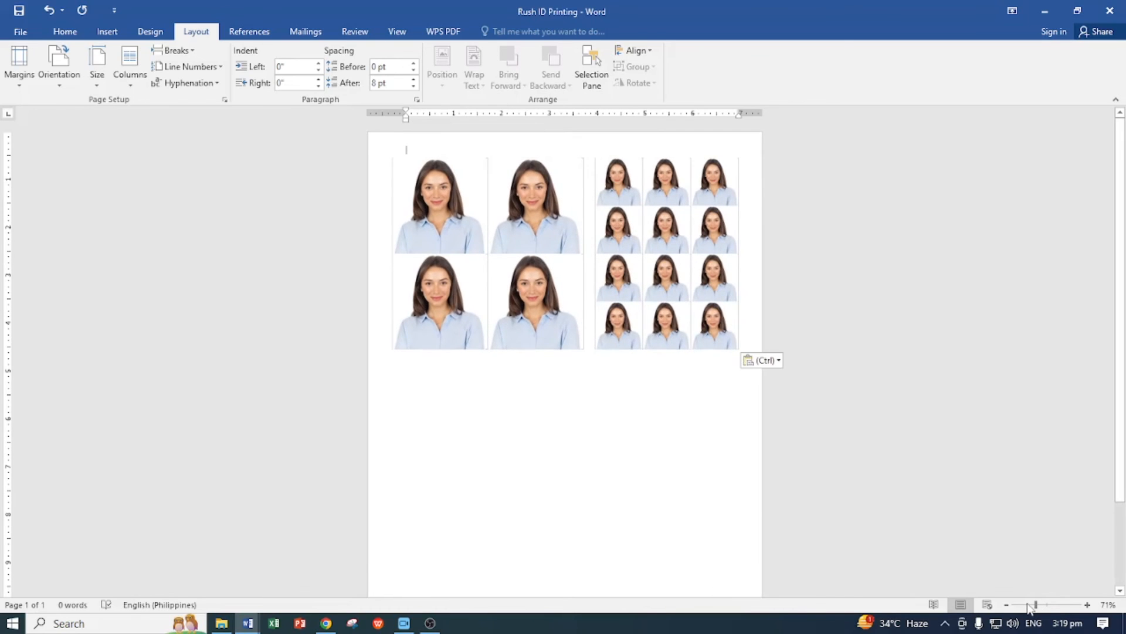
left_click(1029, 605)
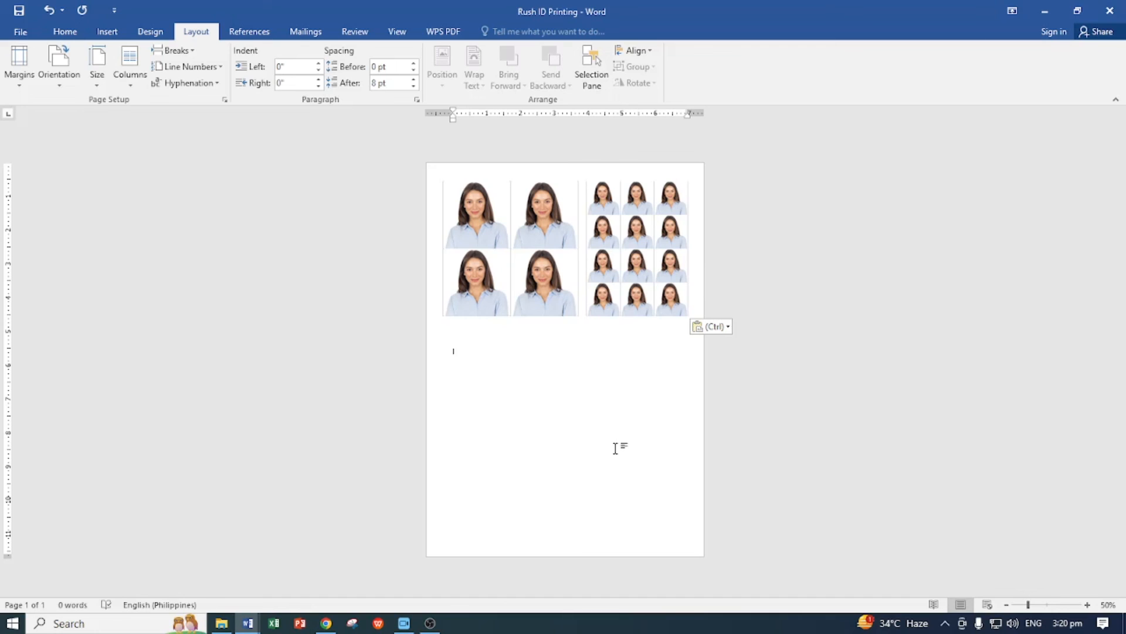
left_click_drag(1030, 605, 1037, 605)
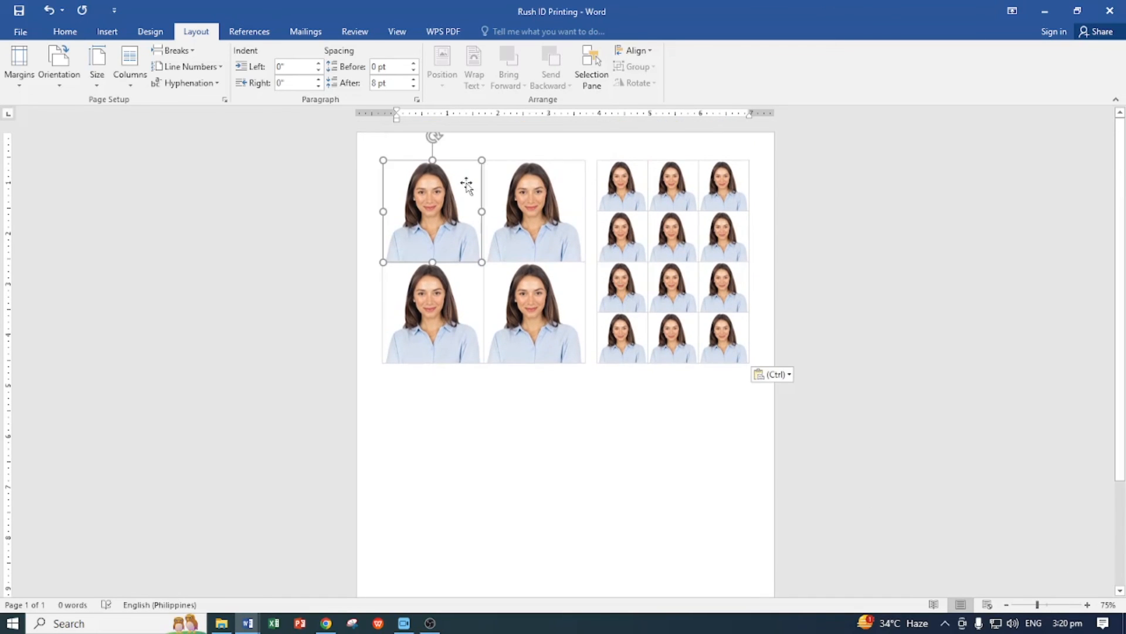
left_click(467, 185)
left_click(564, 208)
left_click(672, 187)
- Delete the six photos from the third and fourth rows of the twelve-cell table
left_click(717, 357)
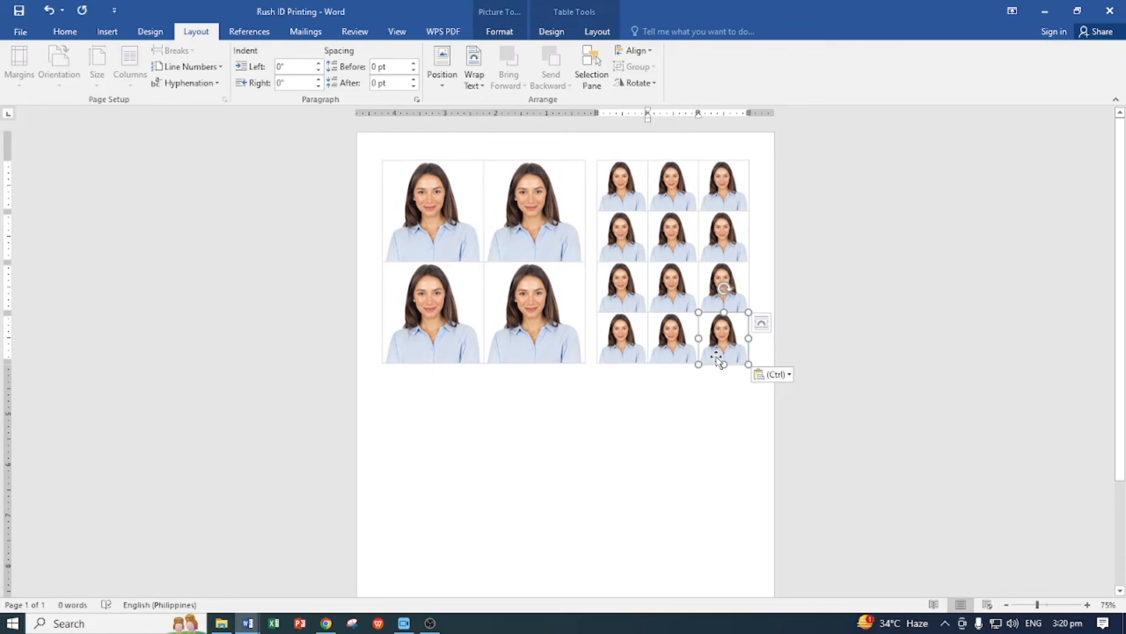
key("Delete")
left_click(727, 301)
key("Delete")
left_click(670, 341)
left_click(645, 354)
key("Delete")
left_click(640, 302)
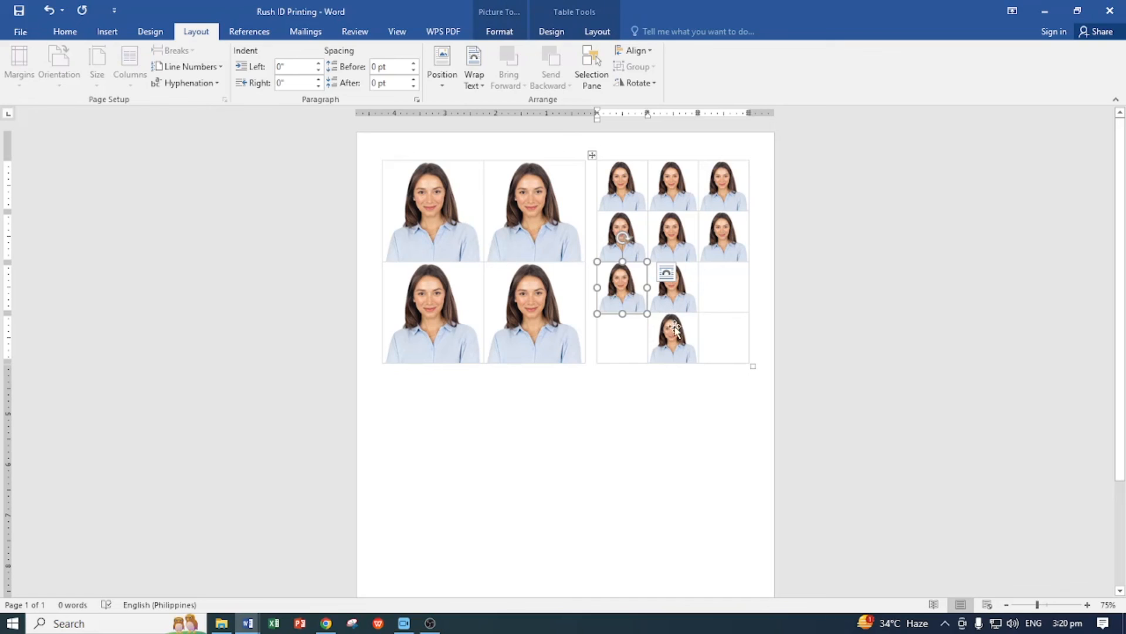
key("Delete")
left_click(675, 331)
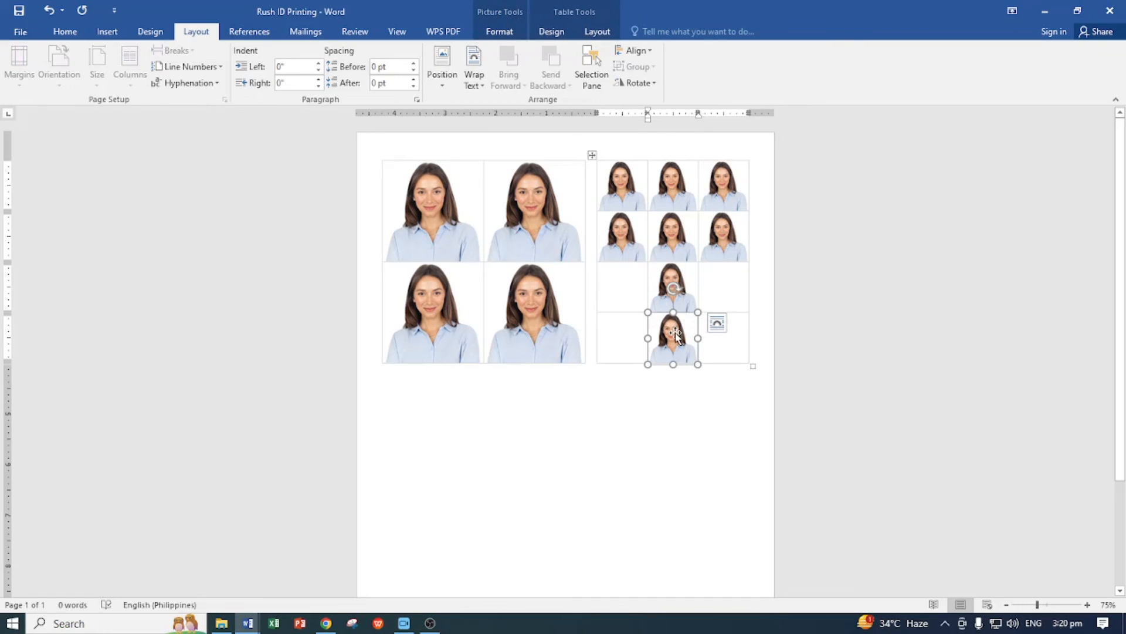
key("Delete")
left_click(672, 289)
key("Delete")
- Delete the three photos from the second row of the twelve-cell table
left_click(722, 238)
key("Delete")
left_click(681, 252)
key("Delete")
left_click(622, 241)
key("Delete")
- Clear the three photos out of the twelve-cell table's first row
left_click(641, 206)
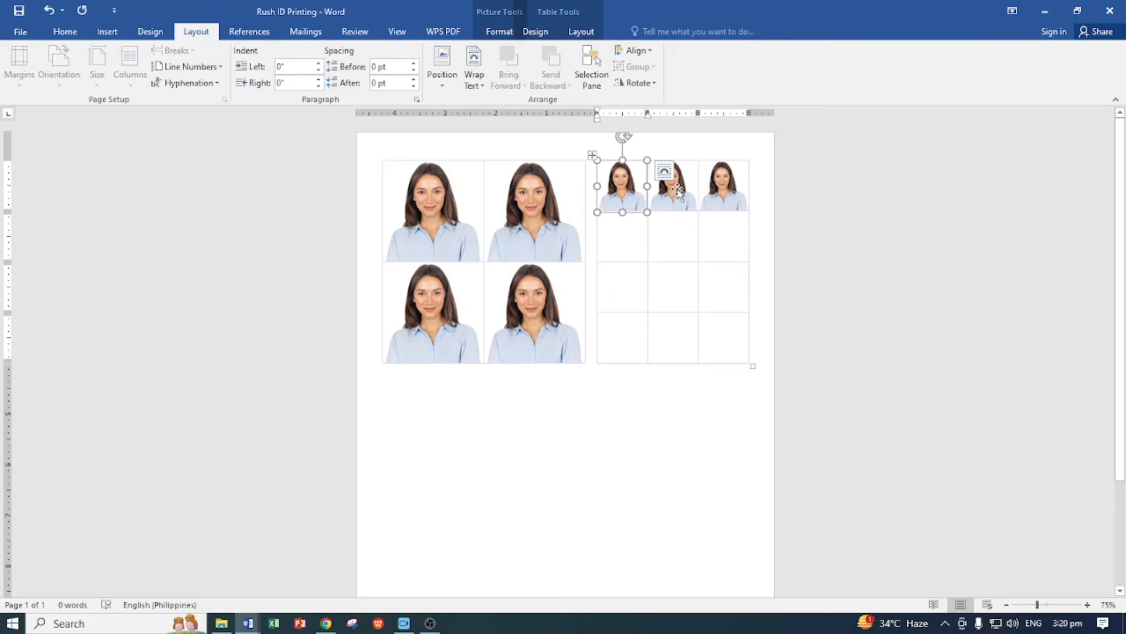
left_click(674, 188)
key("Delete")
left_click(723, 187)
key("Delete")
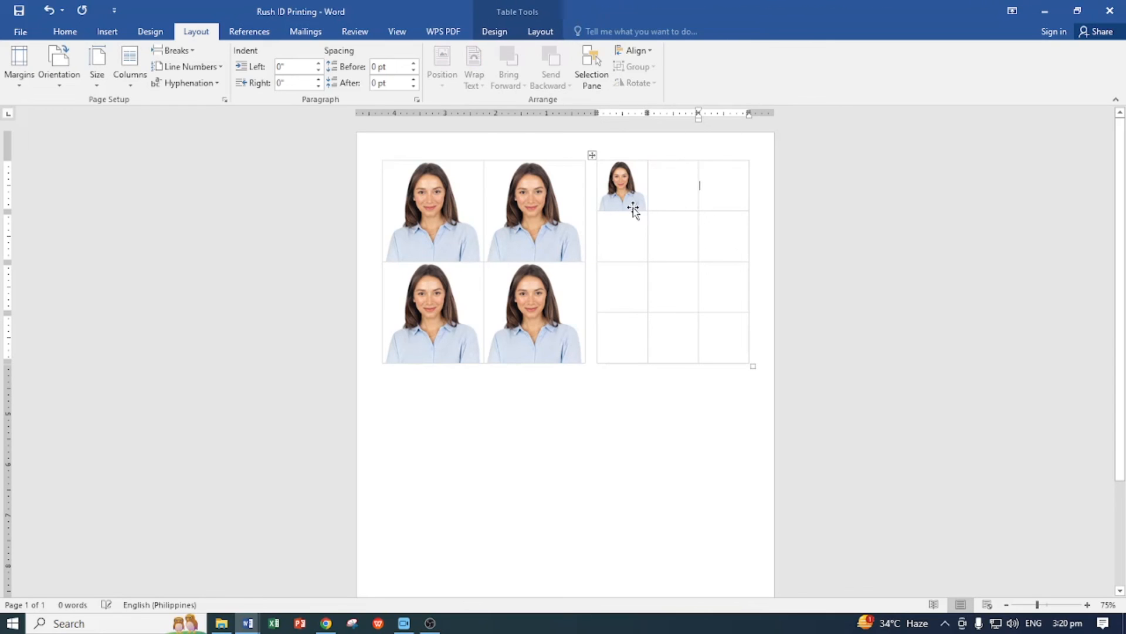
left_click(633, 209)
key("Delete")
- Delete all four photos from the four-cell table, keeping its empty cells
left_click(522, 235)
key("Delete")
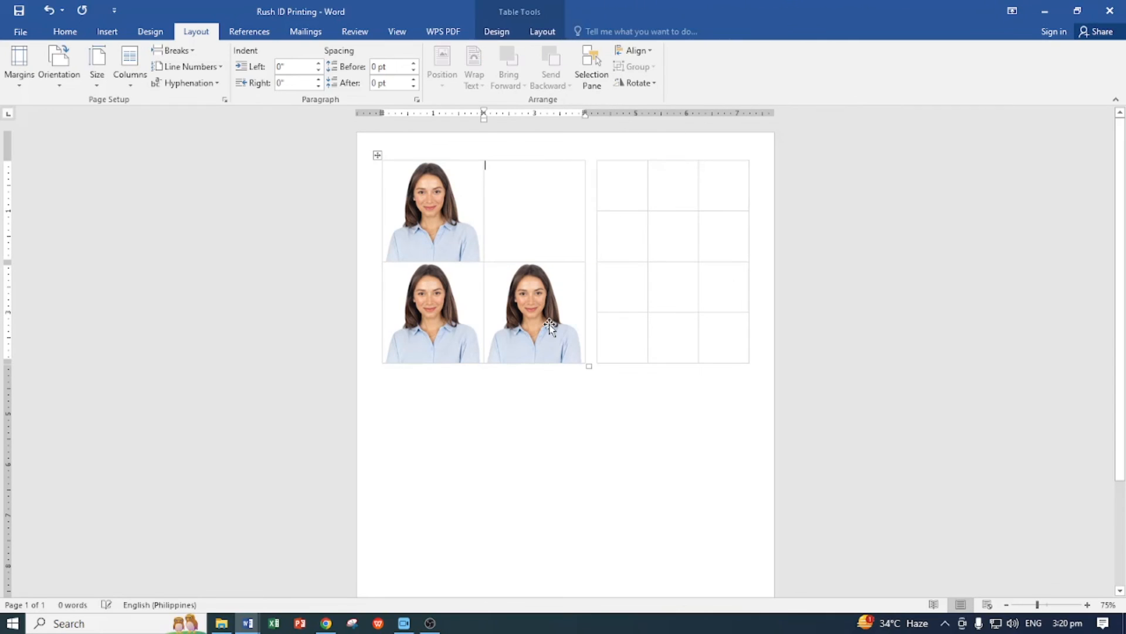
left_click(550, 326)
key("Delete")
left_click(431, 293)
key("Delete")
left_click(430, 223)
key("Delete")
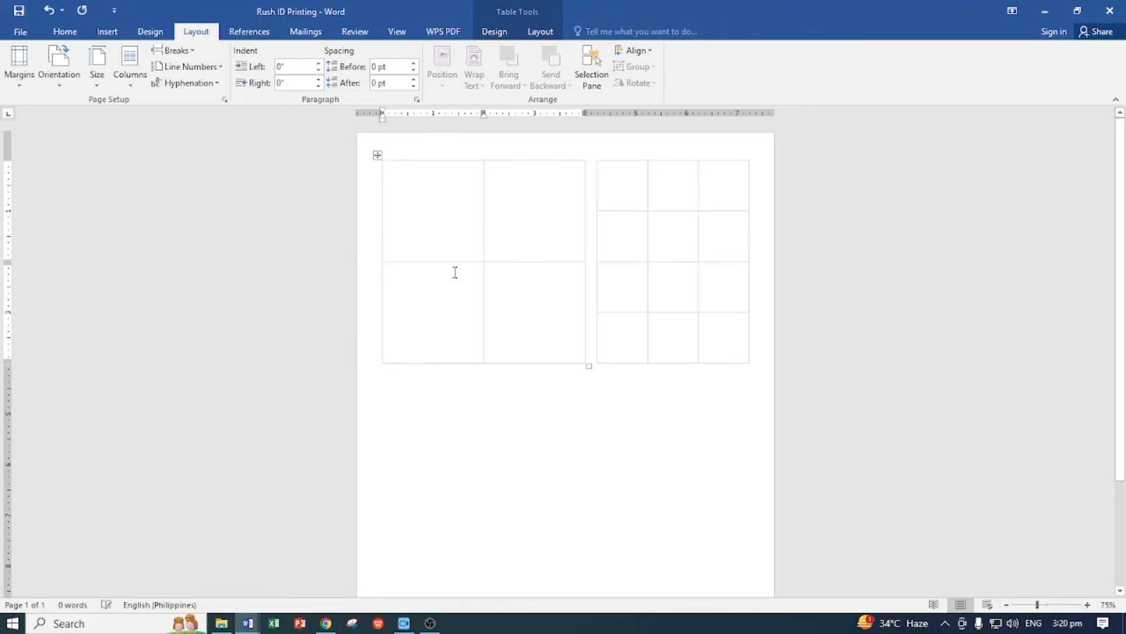